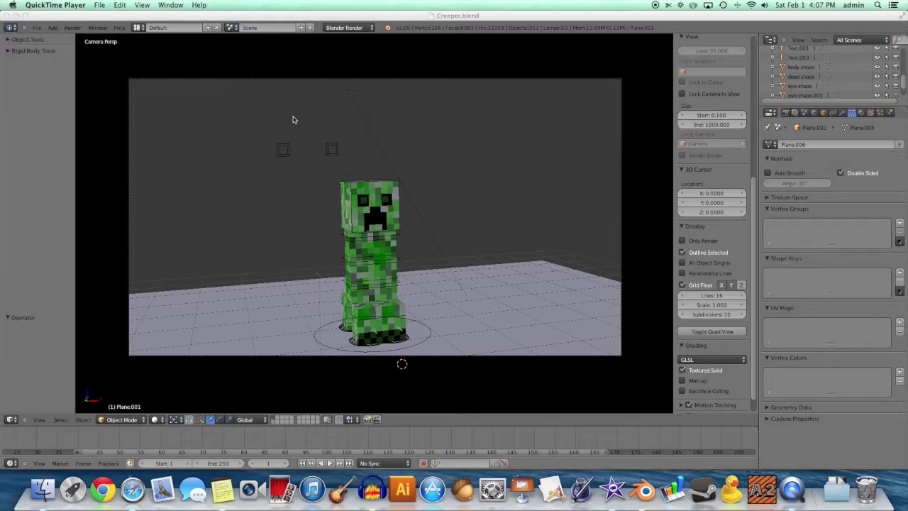
# Bring the Blender window with the Creeper file to the front in fullscreen.
pyautogui.click(901, 15)
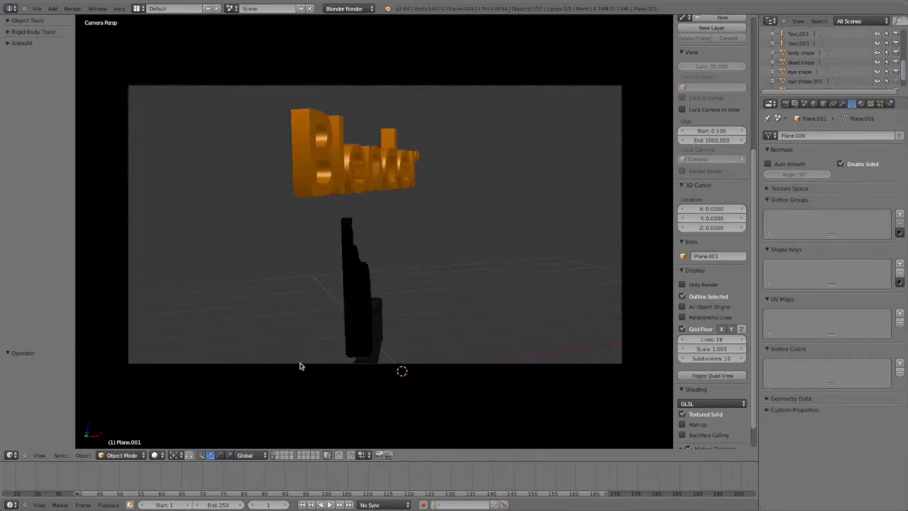
# Leave the camera view and show the layer holding the textured creeper model.
pyautogui.moveTo(362, 293); pyautogui.dragTo(294, 293, button='middle')
pyautogui.click(270, 455)
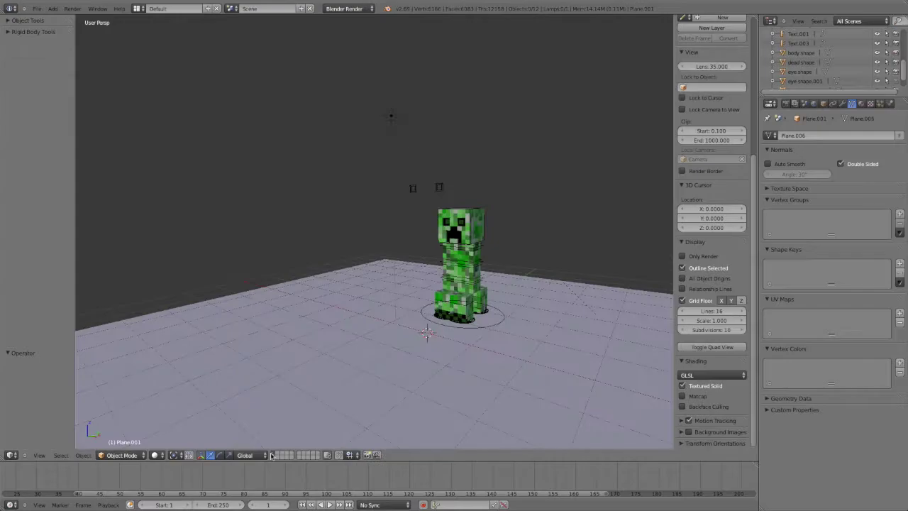
pyautogui.moveTo(434, 356); pyautogui.dragTo(358, 319, button='middle')
pyautogui.scroll(2, 358, 319)
pyautogui.scroll(2, 358, 319)
pyautogui.scroll(3, 283, 284)
pyautogui.scroll(-3, 193, 246)
pyautogui.moveTo(194, 247); pyautogui.dragTo(351, 253, button='middle')
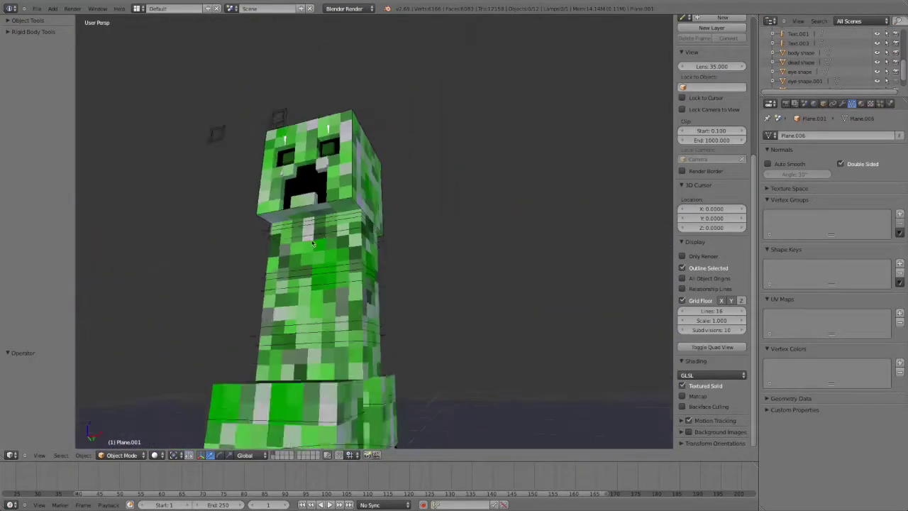
pyautogui.scroll(5, 350, 253)
# Put the creeper's armature into Pose Mode and close in on its head.
pyautogui.rightClick(406, 216)
pyautogui.hotkey('ctrl', 'Tab')
pyautogui.scroll(-5, 405, 227)
pyautogui.moveTo(405, 227)
pyautogui.mouseDown(button='middle')
pyautogui.moveTo(453, 268)
pyautogui.moveTo(398, 290)
pyautogui.moveTo(350, 284)
pyautogui.moveTo(364, 63)
pyautogui.mouseUp(button='middle')
pyautogui.scroll(2, 397, 290)
pyautogui.scroll(3, 397, 291)
pyautogui.moveTo(317, 84); pyautogui.dragTo(515, 202, button='middle')
# Move the eye control bone to a new position and view the creeper's face.
pyautogui.press('g')
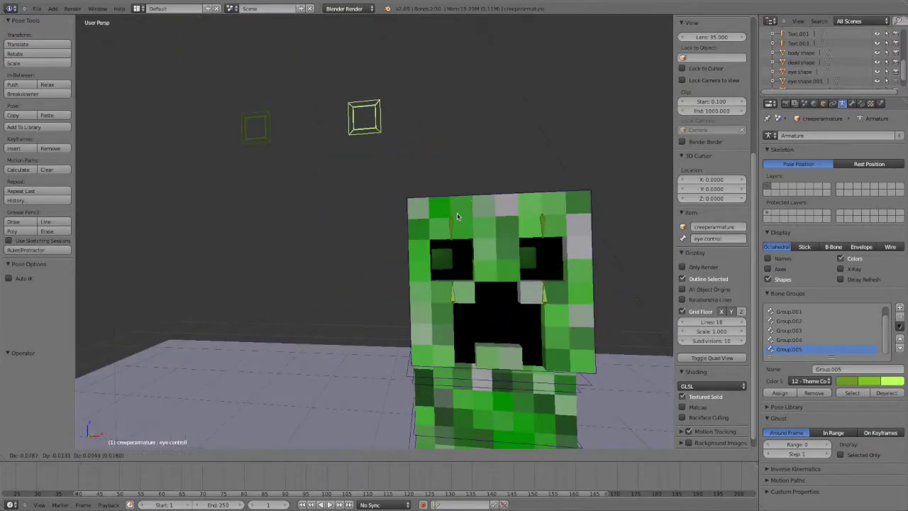
pyautogui.click(495, 248)
pyautogui.scroll(5, 487, 253)
pyautogui.moveTo(466, 243)
pyautogui.mouseDown(button='middle')
pyautogui.moveTo(458, 266)
pyautogui.moveTo(440, 255)
pyautogui.mouseUp(button='middle')
pyautogui.scroll(2, 458, 266)
pyautogui.scroll(3, 455, 263)
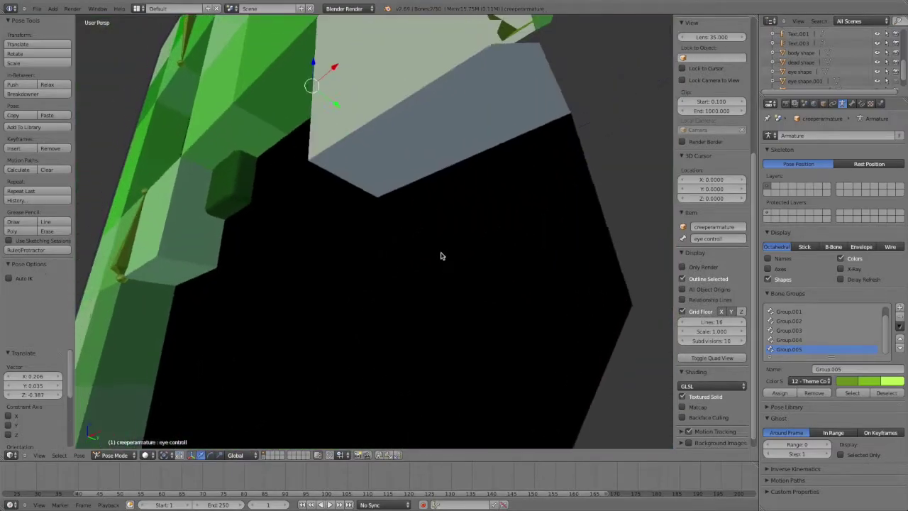
pyautogui.scroll(-2, 439, 255)
pyautogui.scroll(-2, 320, 234)
pyautogui.scroll(2, 279, 217)
# Select the pupil cube Cube.006 and try moving it, cancelling the move.
pyautogui.rightClick(279, 217)
pyautogui.moveTo(279, 217); pyautogui.dragTo(296, 219, button='middle')
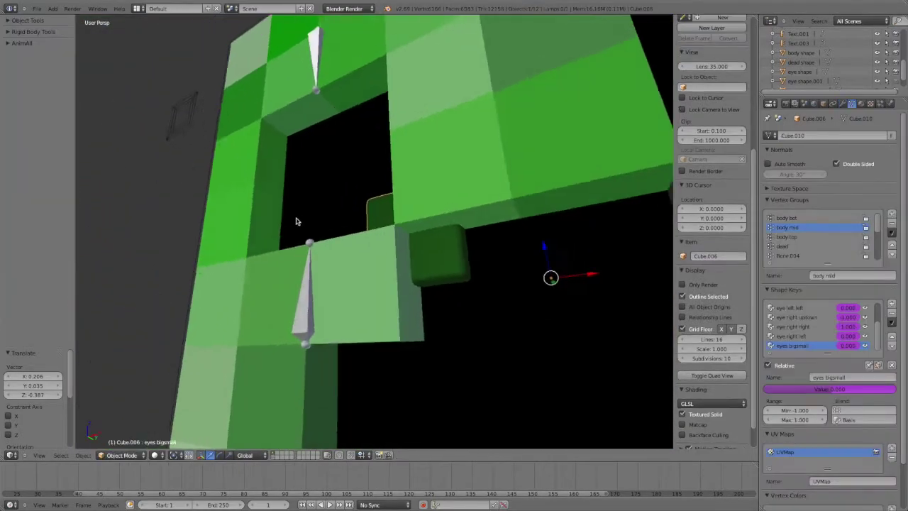
pyautogui.scroll(2, 480, 279)
pyautogui.scroll(-4, 480, 278)
pyautogui.press('g')
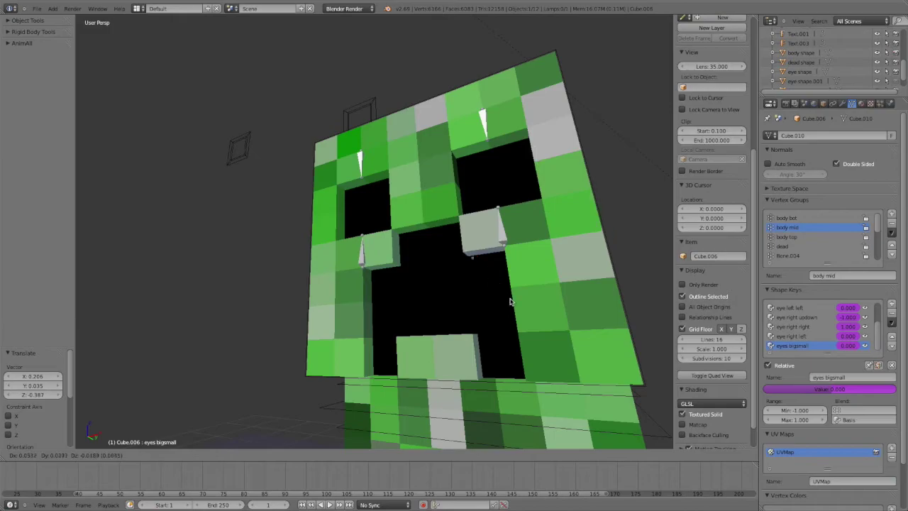
pyautogui.rightClick(478, 276)
pyautogui.scroll(3, 402, 268)
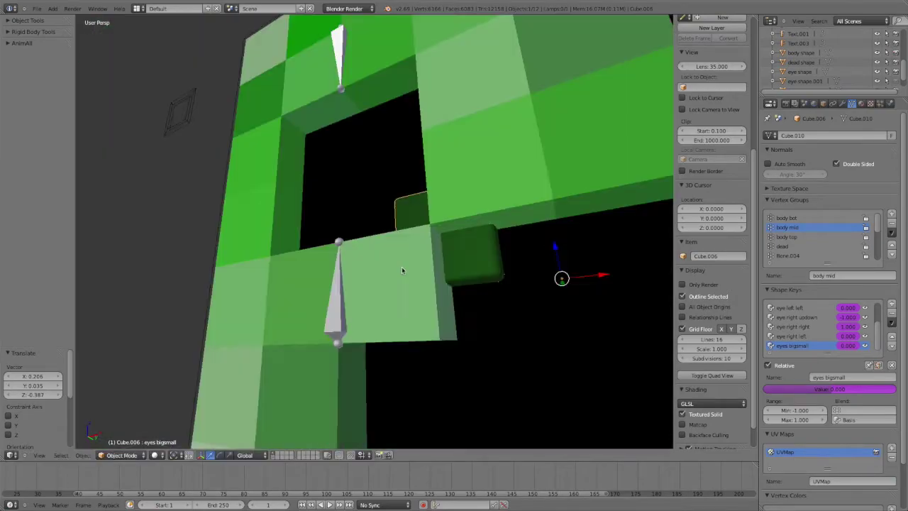
pyautogui.scroll(2, 401, 268)
pyautogui.scroll(2, 390, 268)
pyautogui.scroll(2, 388, 268)
pyautogui.scroll(-3, 387, 268)
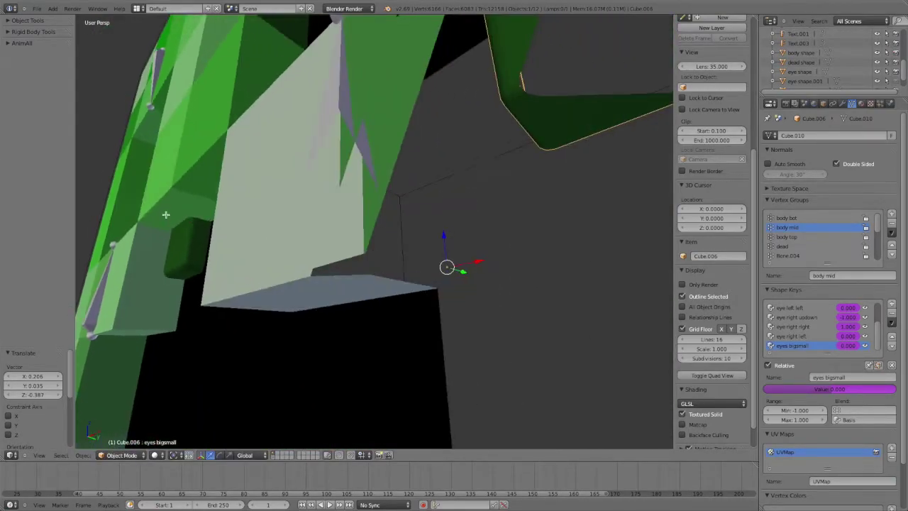
# Inspect Cube.006's mesh in wireframe Edit Mode, selecting its bottom face, then exit.
pyautogui.press('Tab')
pyautogui.scroll(-3, 203, 203)
pyautogui.scroll(2, 213, 209)
pyautogui.press('z')
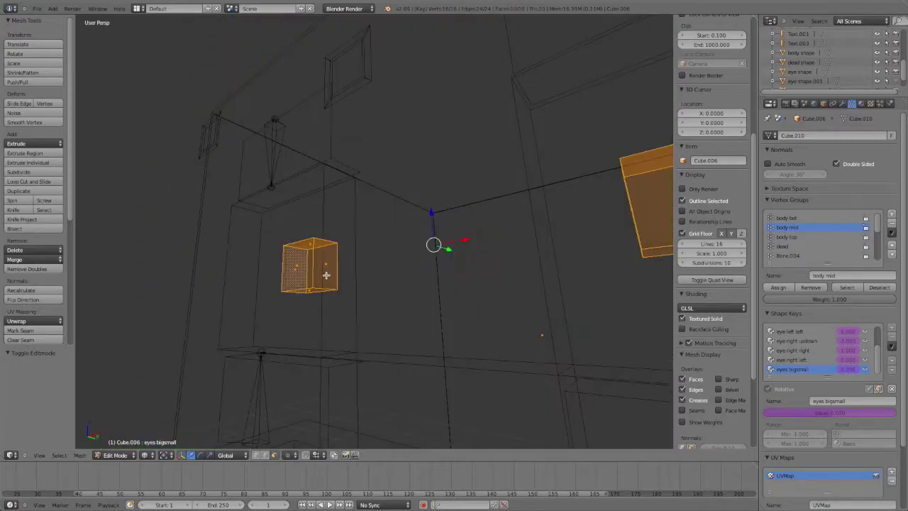
pyautogui.rightClick(327, 287)
pyautogui.moveTo(326, 289); pyautogui.dragTo(321, 300, button='middle')
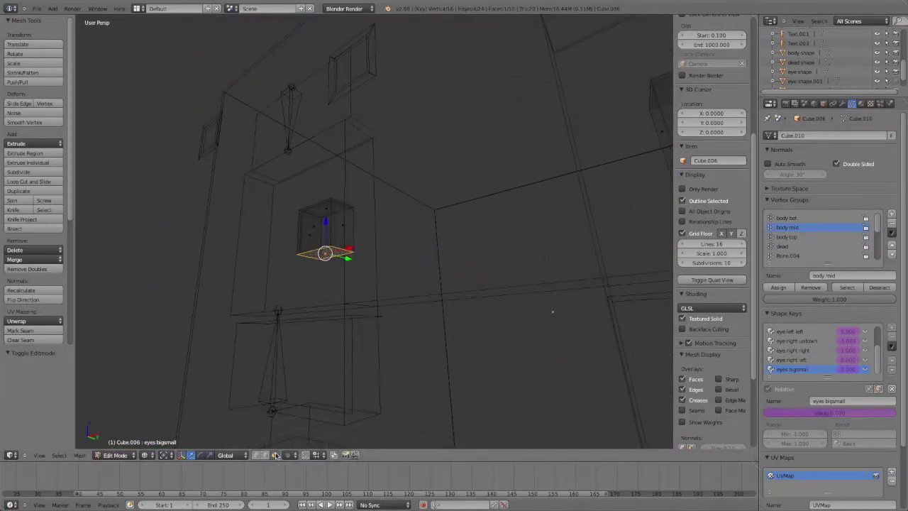
pyautogui.moveTo(340, 248); pyautogui.dragTo(410, 241, button='middle')
pyautogui.press('Tab')
# Restore textured display, then test the eye control bone and reset its position.
pyautogui.press('z')
pyautogui.rightClick(399, 193)
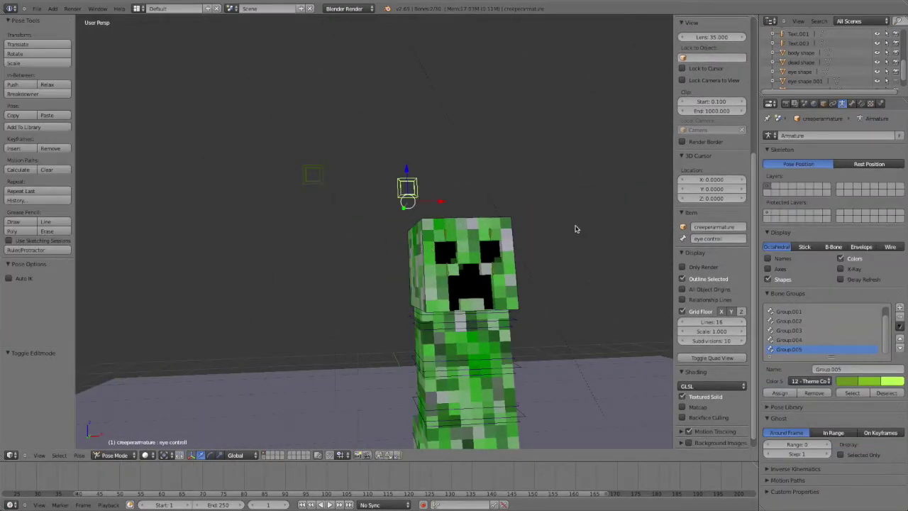
pyautogui.press('g')
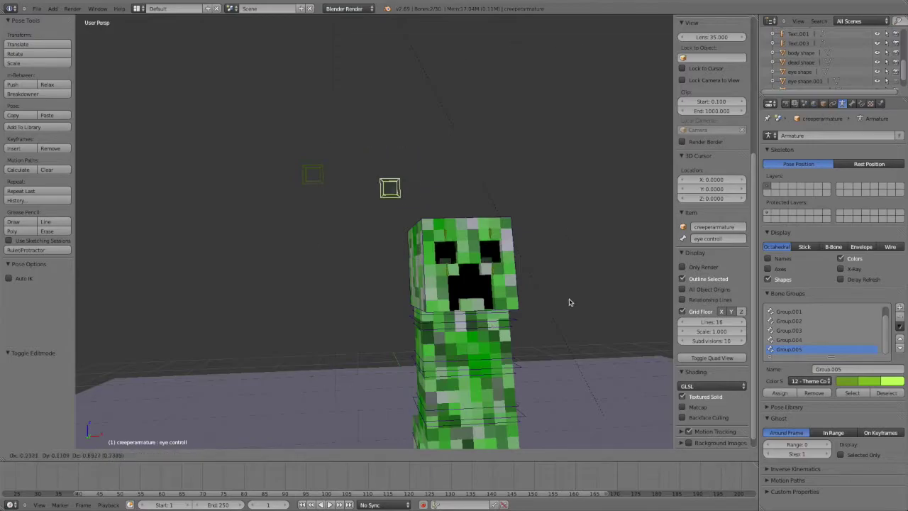
pyautogui.hotkey('alt', 'g')
# Reposition the eye left lower bone on the creeper's face.
pyautogui.moveTo(528, 242)
pyautogui.mouseDown(button='middle')
pyautogui.moveTo(579, 249)
pyautogui.moveTo(458, 215)
pyautogui.moveTo(432, 217)
pyautogui.mouseUp(button='middle')
pyautogui.scroll(4, 318, 259)
pyautogui.moveTo(319, 260); pyautogui.dragTo(376, 295, button='middle')
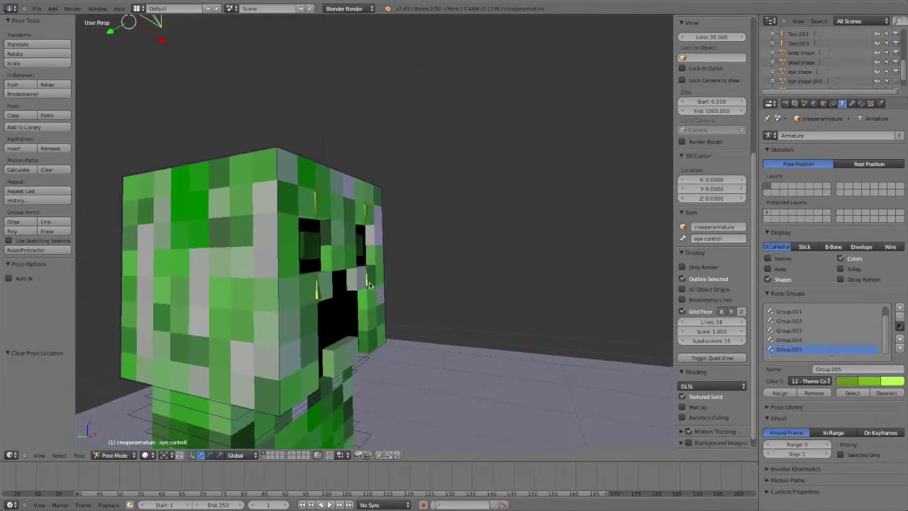
pyautogui.moveTo(318, 295); pyautogui.dragTo(328, 280, button='right')
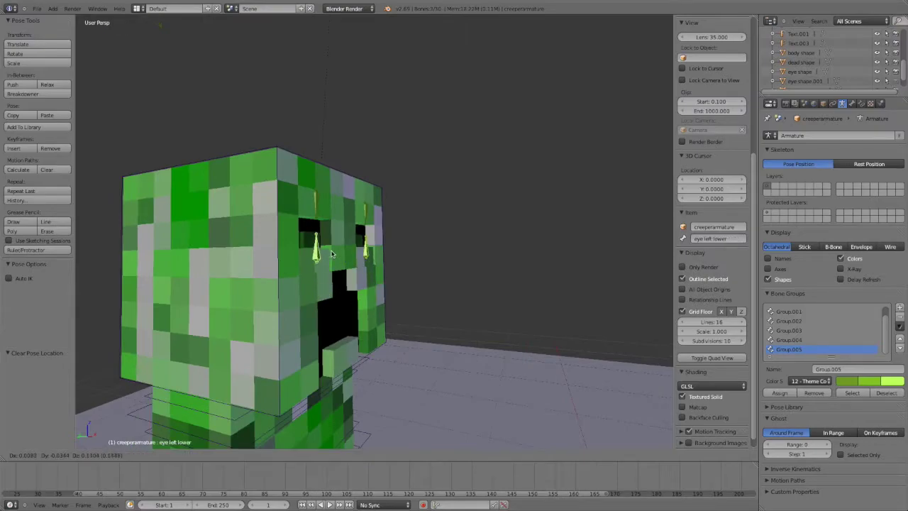
pyautogui.click(341, 330)
# Switch to front view and select the body top bone, checking it in wireframe.
pyautogui.press('KP_1')
pyautogui.scroll(-2, 277, 322)
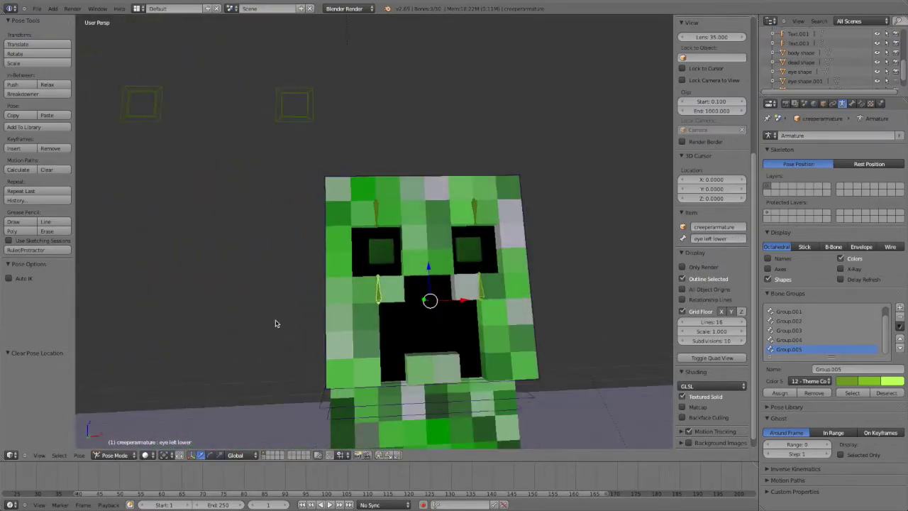
pyautogui.scroll(-2, 309, 324)
pyautogui.rightClick(348, 336)
pyautogui.press('z')
pyautogui.moveTo(340, 341); pyautogui.dragTo(456, 344, button='middle')
pyautogui.press('z')
pyautogui.scroll(2, 464, 359)
pyautogui.moveTo(481, 142); pyautogui.dragTo(501, 408, button='middle')
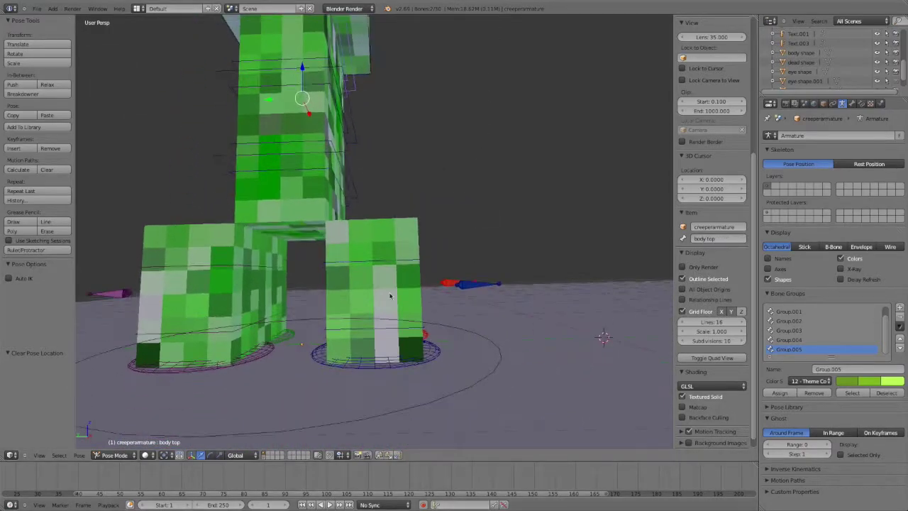
pyautogui.moveTo(349, 123); pyautogui.dragTo(305, 160, button='middle')
pyautogui.press('r')
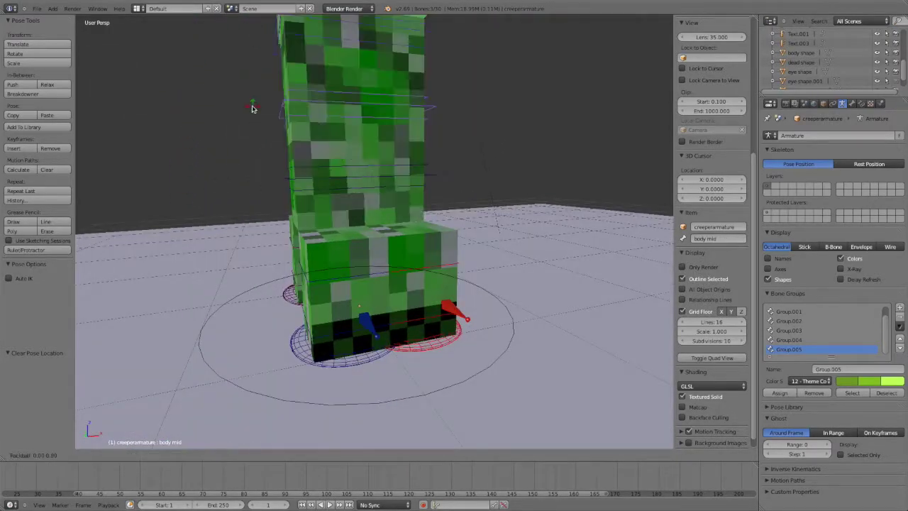
pyautogui.press('r')
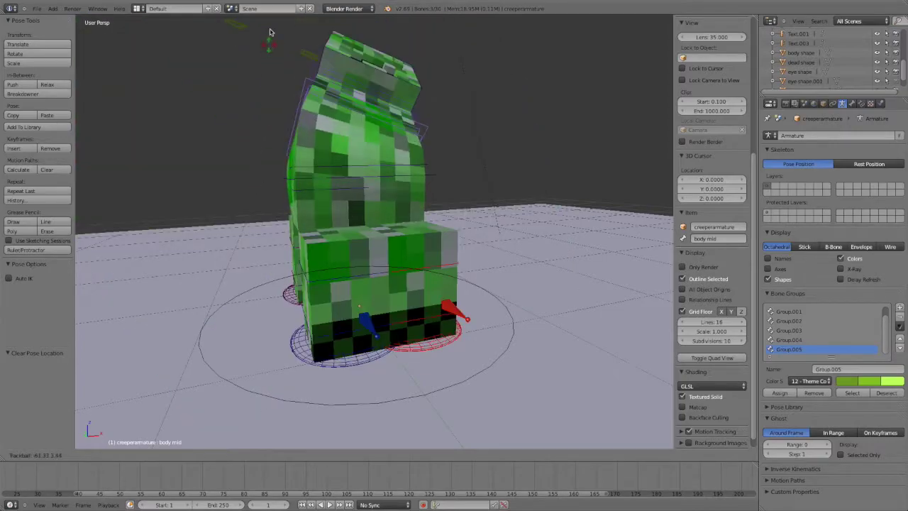
pyautogui.press('r')
pyautogui.press('x')
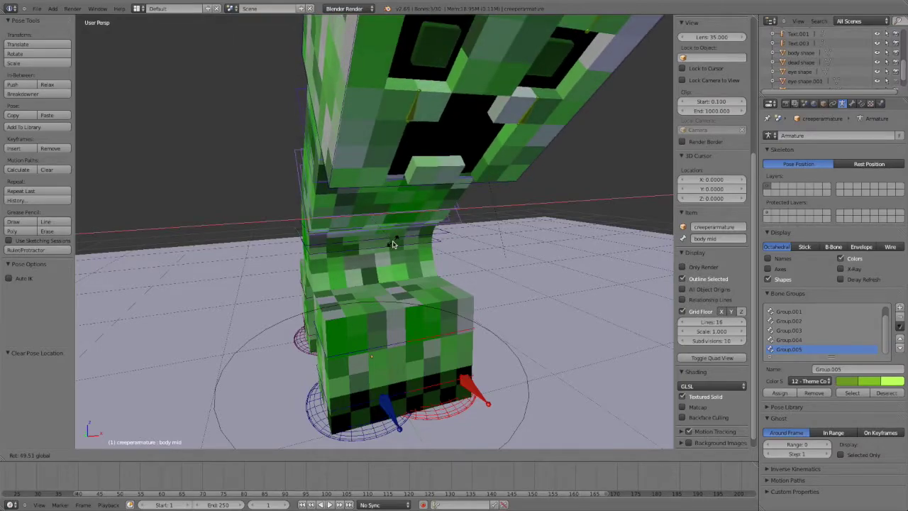
pyautogui.rightClick(392, 245)
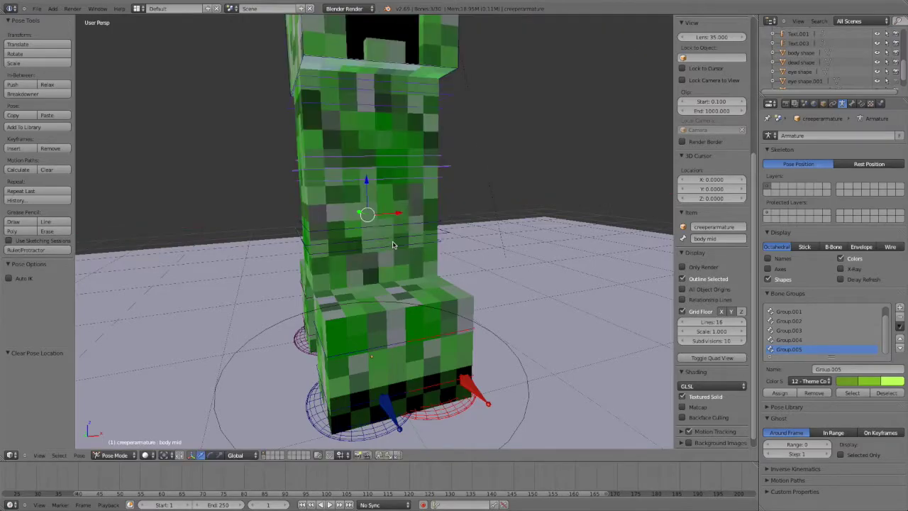
pyautogui.moveTo(362, 226); pyautogui.dragTo(426, 220, button='middle')
# Test rotating the footright.001 bone, then move the right foot to a new position.
pyautogui.rightClick(424, 429)
pyautogui.moveTo(423, 431); pyautogui.dragTo(430, 270, button='middle')
pyautogui.press('r')
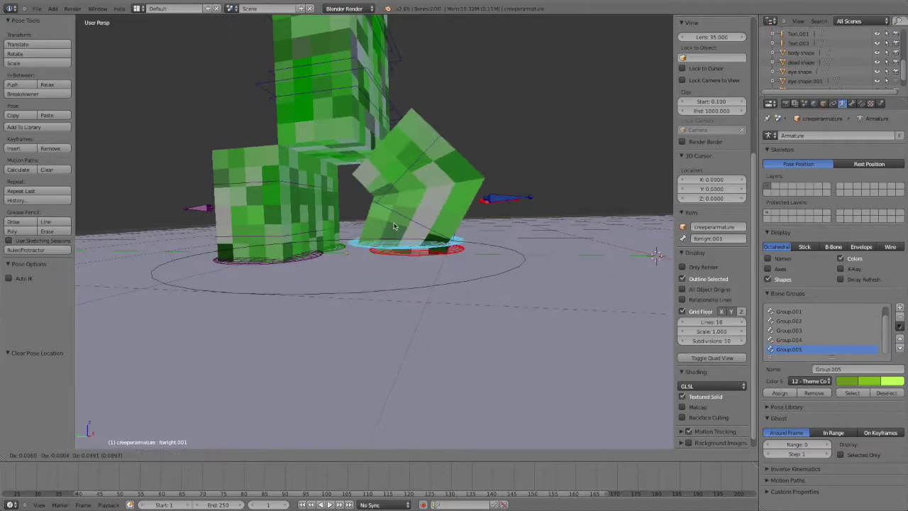
pyautogui.press('Escape')
pyautogui.press('z')
pyautogui.moveTo(425, 256); pyautogui.dragTo(454, 261, button='middle')
pyautogui.press('g')
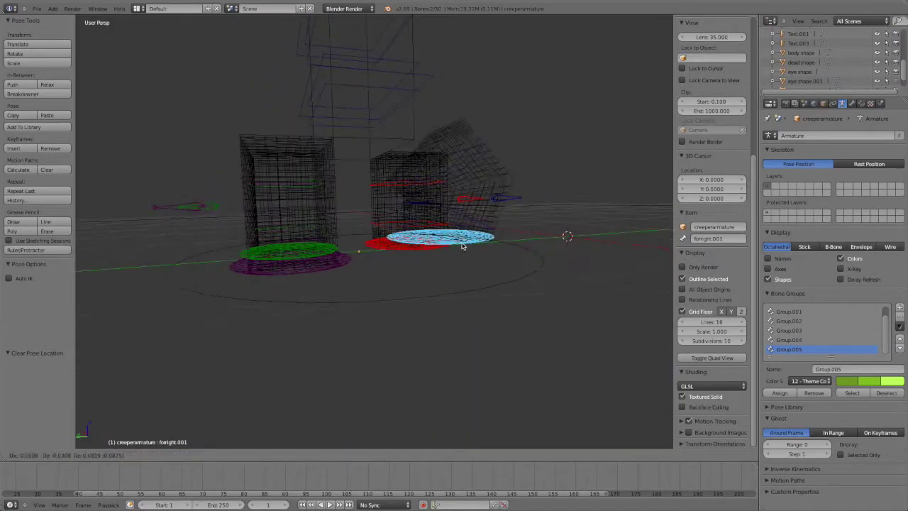
pyautogui.hotkey('alt', 'z')
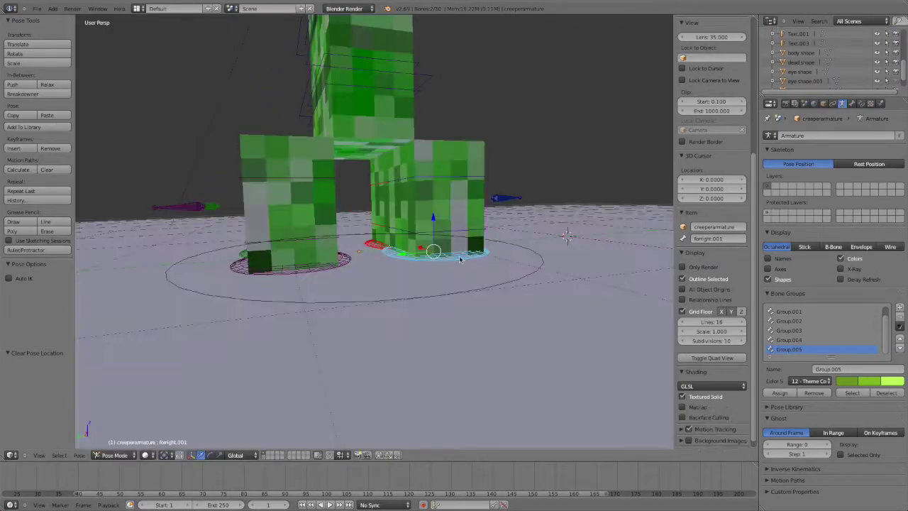
pyautogui.press('Escape')
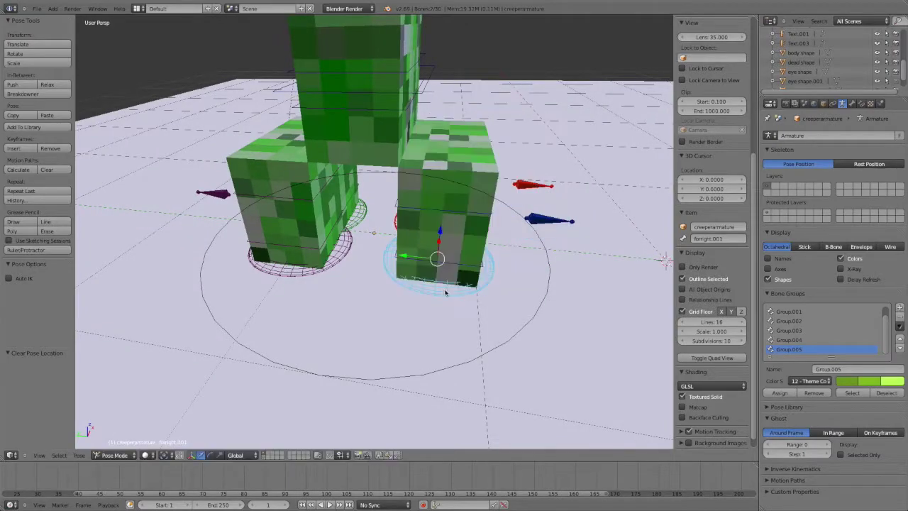
pyautogui.moveTo(475, 223)
pyautogui.mouseDown(button='middle')
pyautogui.moveTo(539, 213)
pyautogui.moveTo(638, 233)
pyautogui.mouseUp(button='middle')
pyautogui.press('g')
pyautogui.click(585, 203)
# Rotate the head bone, then clear its rotation.
pyautogui.press('r')
pyautogui.click(417, 183)
pyautogui.moveTo(417, 183)
pyautogui.mouseDown(button='middle')
pyautogui.moveTo(308, 234)
pyautogui.moveTo(297, 216)
pyautogui.moveTo(519, 256)
pyautogui.mouseUp(button='middle')
pyautogui.hotkey('alt', 'r')
# Try bending the leg by moving its bone, then cancel.
pyautogui.press('g')
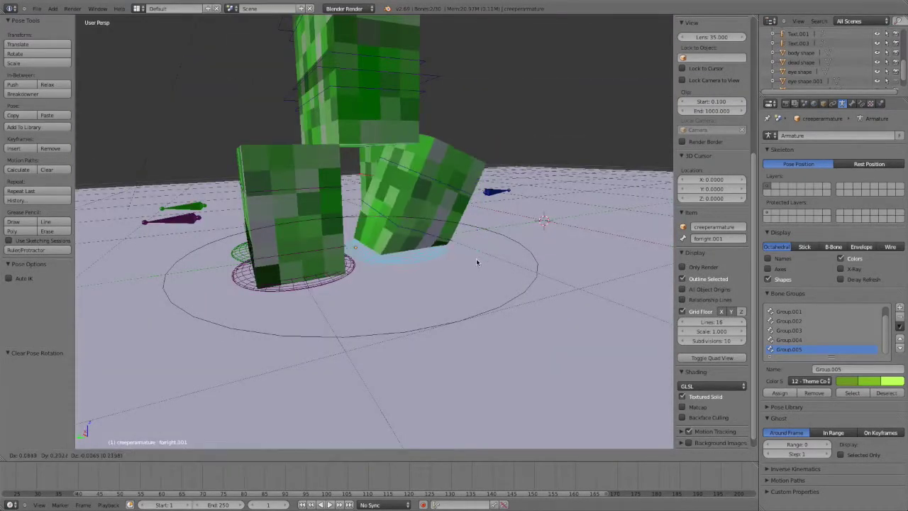
pyautogui.moveTo(504, 304); pyautogui.dragTo(454, 284, button='middle')
pyautogui.press('Escape')
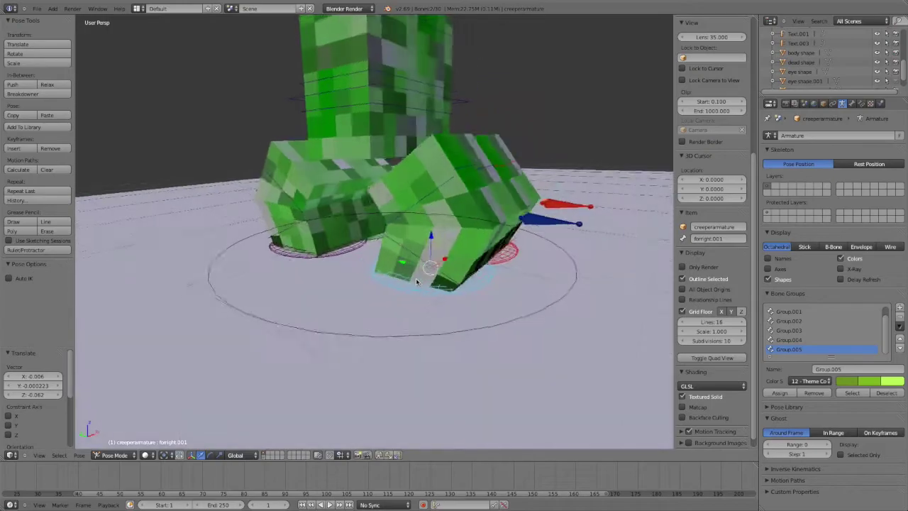
# Slide the IK foot control along Y to tilt the right front foot, then inspect.
pyautogui.moveTo(438, 258); pyautogui.dragTo(429, 259)
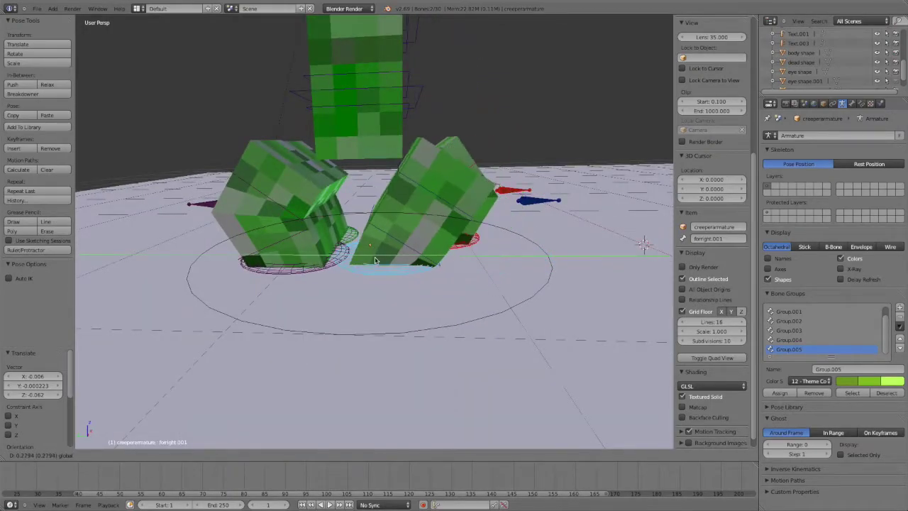
pyautogui.click(451, 248)
pyautogui.moveTo(451, 248)
pyautogui.mouseDown(button='middle')
pyautogui.moveTo(608, 197)
pyautogui.moveTo(401, 163)
pyautogui.moveTo(334, 177)
pyautogui.mouseUp(button='middle')
pyautogui.scroll(-5, 608, 197)
pyautogui.scroll(-3, 401, 163)
pyautogui.scroll(5, 336, 261)
pyautogui.moveTo(336, 262)
pyautogui.mouseDown(button='middle')
pyautogui.moveTo(425, 286)
pyautogui.moveTo(429, 208)
pyautogui.mouseUp(button='middle')
pyautogui.scroll(-3, 425, 286)
pyautogui.scroll(3, 425, 286)
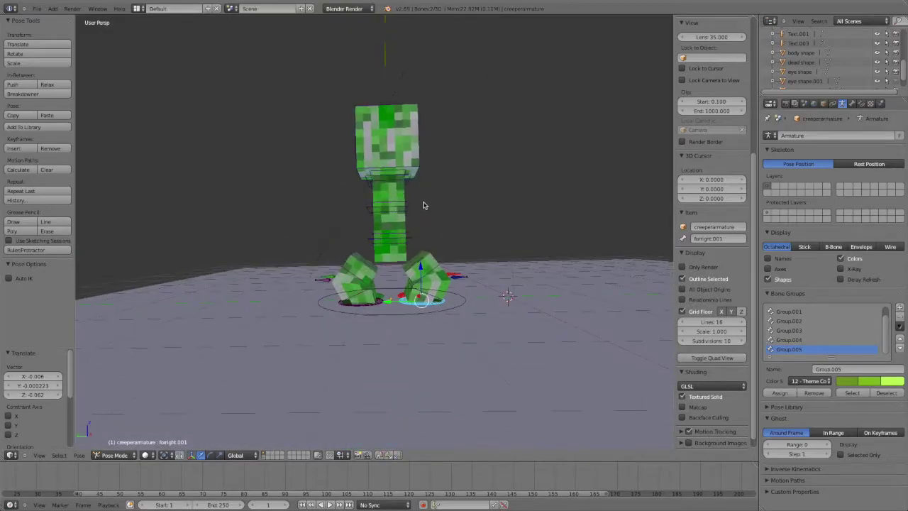
# Clear the lower body bone's location back to its rest position.
pyautogui.rightClick(405, 239)
pyautogui.hotkey('alt', 'g')
pyautogui.scroll(3, 405, 239)
pyautogui.scroll(2, 355, 234)
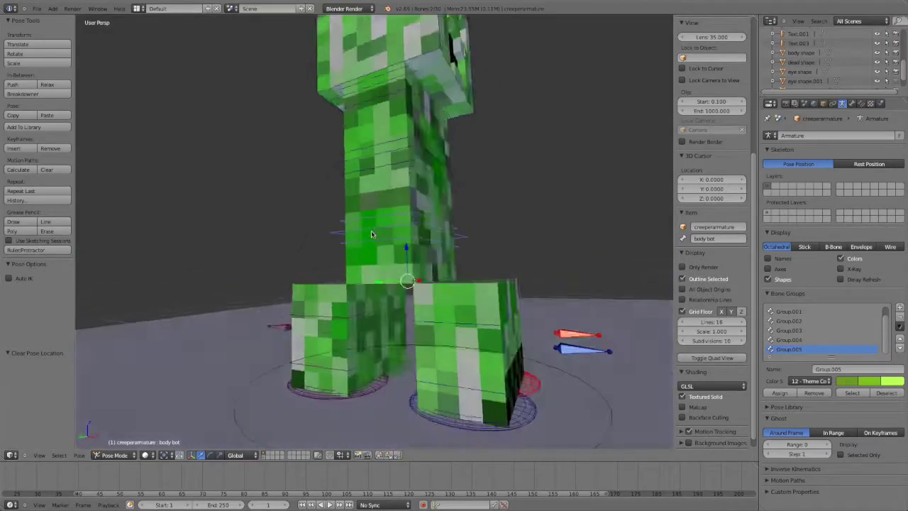
pyautogui.scroll(2, 301, 225)
pyautogui.scroll(1, 301, 225)
pyautogui.moveTo(304, 219); pyautogui.dragTo(404, 443, button='middle')
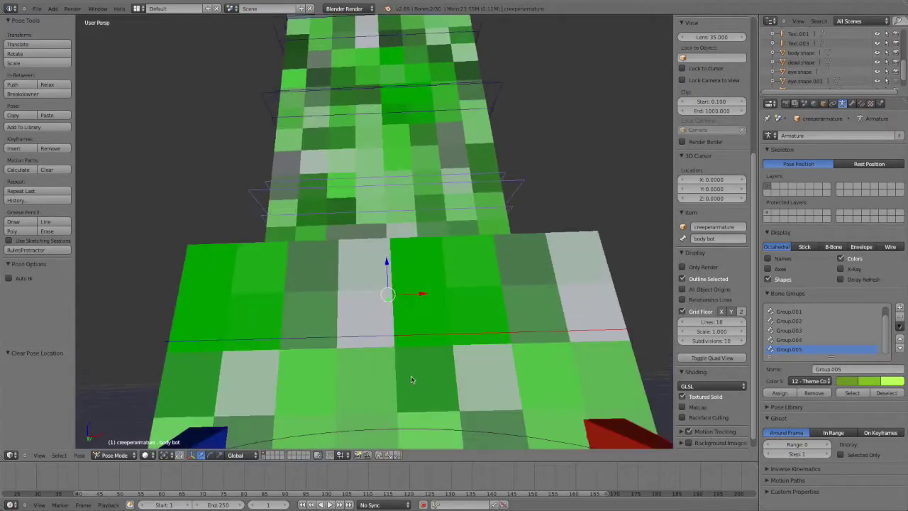
pyautogui.scroll(-3, 402, 370)
# Select the forleft foot bone, then the Bone.006 bone.
pyautogui.rightClick(481, 360)
pyautogui.rightClick(485, 358)
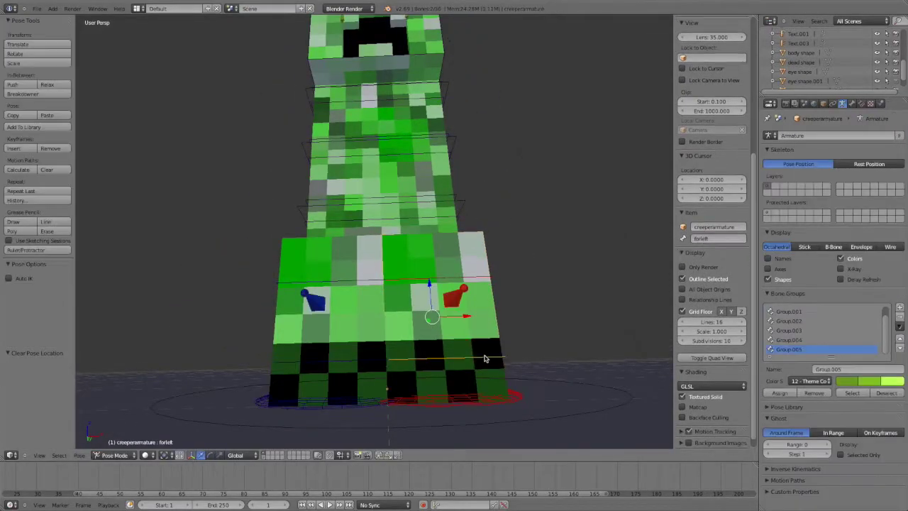
pyautogui.moveTo(437, 277)
pyautogui.mouseDown(button='middle')
pyautogui.moveTo(426, 319)
pyautogui.moveTo(385, 238)
pyautogui.moveTo(466, 197)
pyautogui.moveTo(436, 178)
pyautogui.mouseUp(button='middle')
pyautogui.rightClick(425, 319)
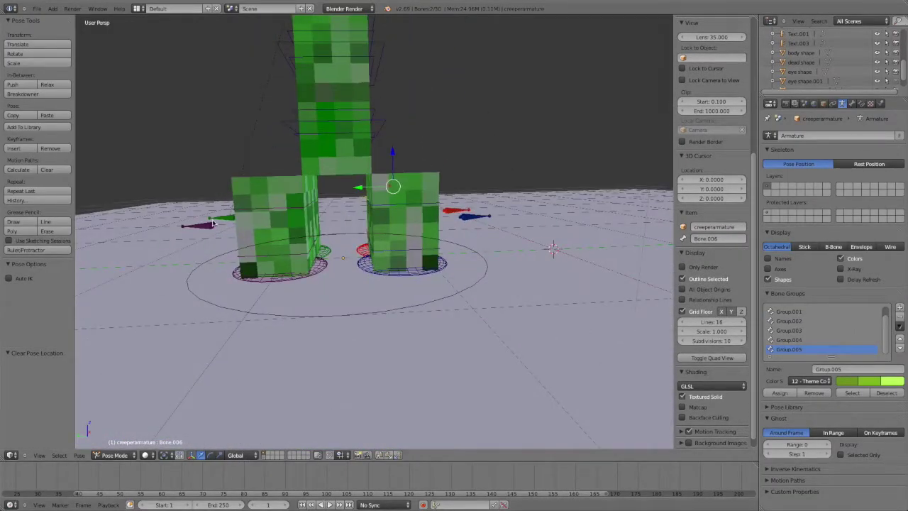
# Test rotating and moving the hindright.001 leg bone, cancelling both.
pyautogui.rightClick(322, 268)
pyautogui.press('r')
pyautogui.press('Escape')
pyautogui.moveTo(322, 268)
pyautogui.mouseDown(button='middle')
pyautogui.moveTo(357, 163)
pyautogui.moveTo(316, 207)
pyautogui.moveTo(395, 201)
pyautogui.moveTo(388, 183)
pyautogui.mouseUp(button='middle')
pyautogui.press('g')
pyautogui.press('Escape')
# Select the body mesh, leave Pose Mode, and undo back to posing.
pyautogui.rightClick(388, 183)
pyautogui.hotkey('ctrl', 'Tab')
pyautogui.hotkey('ctrl', 'z')
# Try freely rotating the upper body bone, then cancel.
pyautogui.press('r')
pyautogui.press('r')
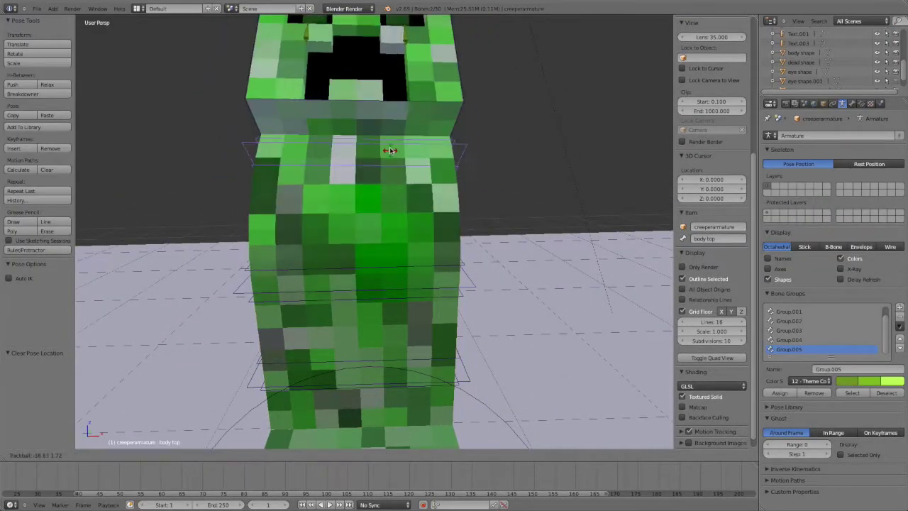
pyautogui.press('Escape')
pyautogui.scroll(-3, 381, 214)
pyautogui.scroll(2, 411, 206)
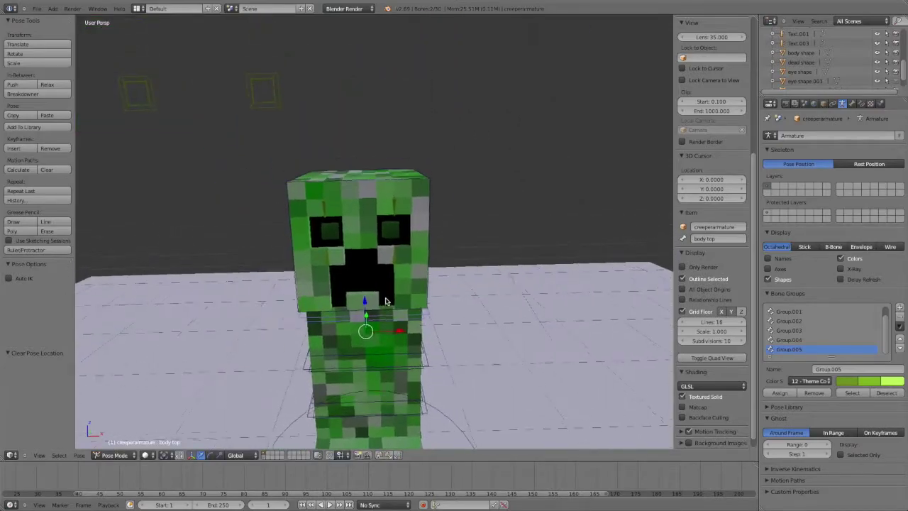
pyautogui.scroll(3, 434, 201)
# Move and rotate the right eye bone into a new pose.
pyautogui.press('g')
pyautogui.click(425, 249)
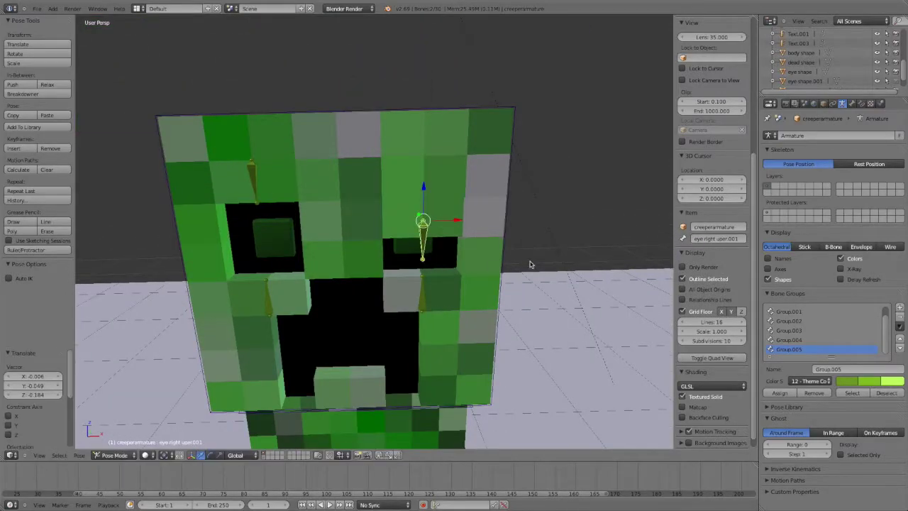
pyautogui.press('r')
pyautogui.click(450, 237)
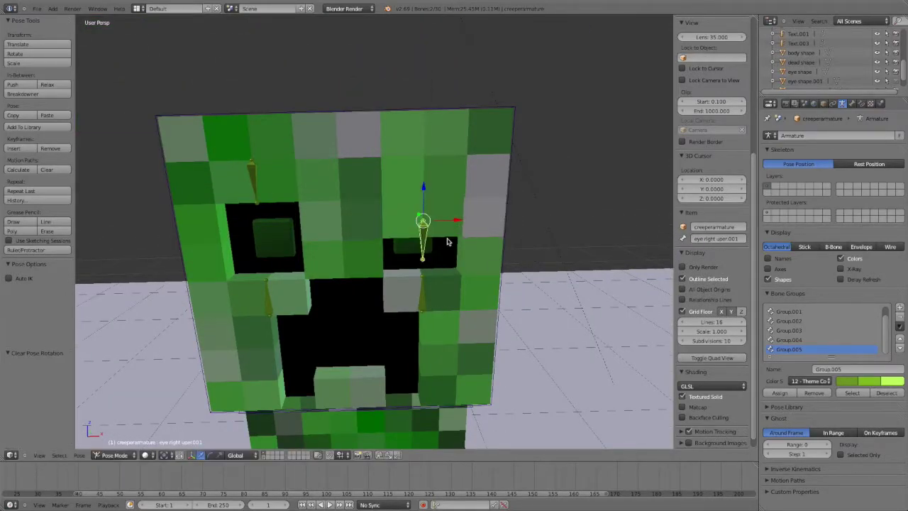
pyautogui.scroll(-5, 368, 277)
pyautogui.moveTo(368, 276); pyautogui.dragTo(396, 243, button='middle')
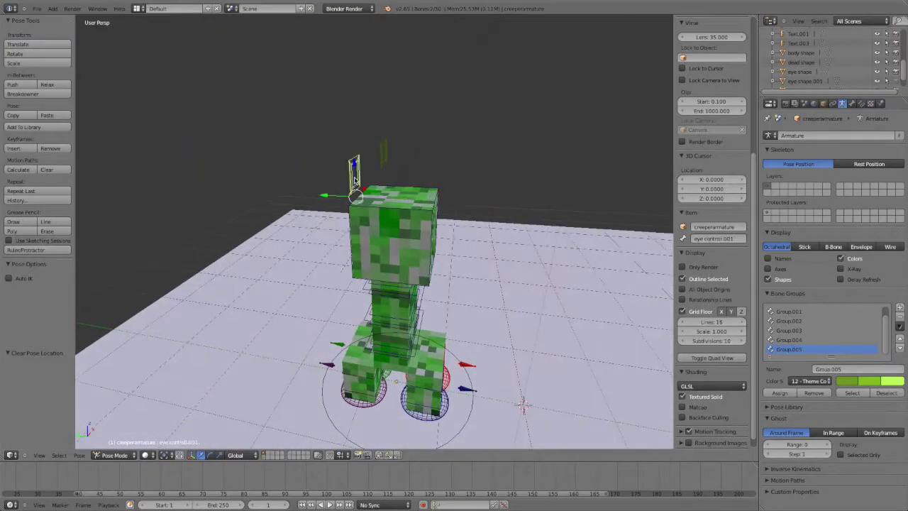
pyautogui.moveTo(356, 181); pyautogui.dragTo(314, 163, button='middle')
# Move the eye control target to a new spot above the creeper's head.
pyautogui.press('g')
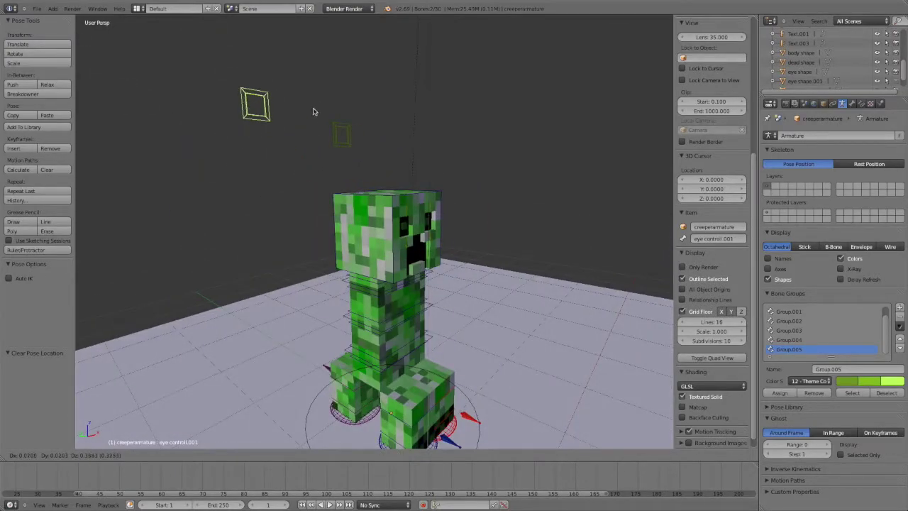
pyautogui.rightClick(322, 222)
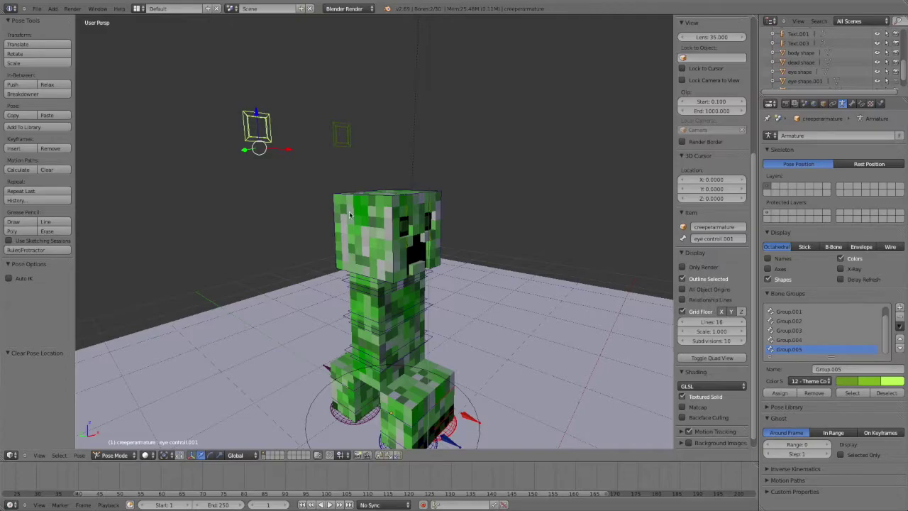
pyautogui.moveTo(349, 215)
pyautogui.mouseDown(button='middle')
pyautogui.moveTo(277, 197)
pyautogui.moveTo(315, 146)
pyautogui.moveTo(425, 386)
pyautogui.moveTo(435, 330)
pyautogui.mouseUp(button='middle')
pyautogui.press('g')
pyautogui.click(329, 175)
# Reselect the creeper armature and return it to Pose Mode.
pyautogui.hotkey('ctrl', 'Tab')
pyautogui.rightClick(435, 330)
pyautogui.rightClick(436, 328)
pyautogui.hotkey('ctrl', 'Tab')
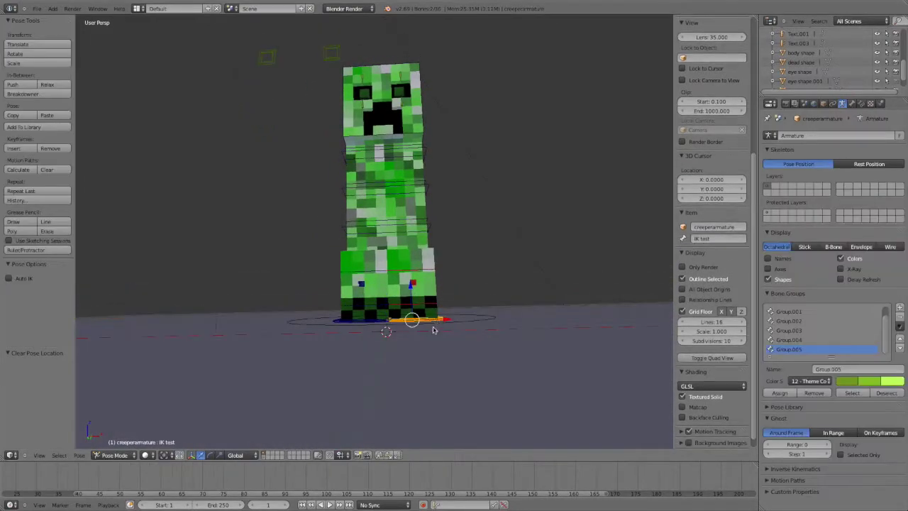
pyautogui.moveTo(379, 344)
pyautogui.mouseDown(button='middle')
pyautogui.moveTo(364, 347)
pyautogui.moveTo(415, 227)
pyautogui.mouseUp(button='middle')
pyautogui.scroll(3, 429, 196)
# Rotate the IK test bone to check how the new feet follow.
pyautogui.press('r')
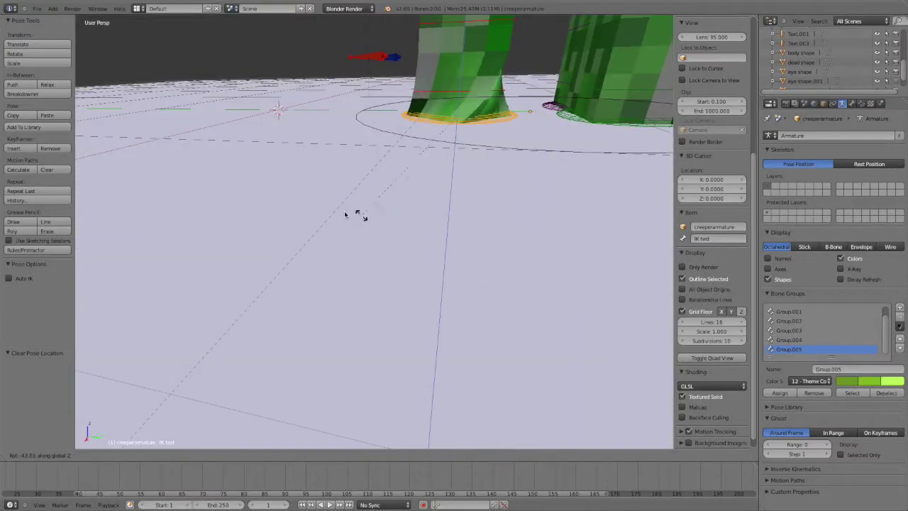
pyautogui.click(354, 213)
pyautogui.scroll(-3, 577, 187)
pyautogui.moveTo(577, 188); pyautogui.dragTo(399, 4, button='middle')
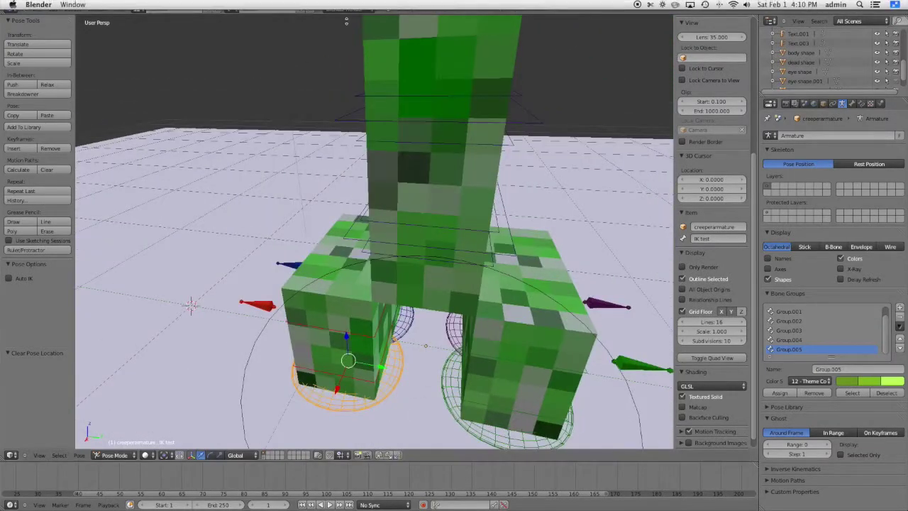
pyautogui.moveTo(504, 247); pyautogui.dragTo(618, 237, button='middle')
# Tilt the body bone about the X axis, then clear it upright with Alt+R.
pyautogui.press('r')
pyautogui.press('r')
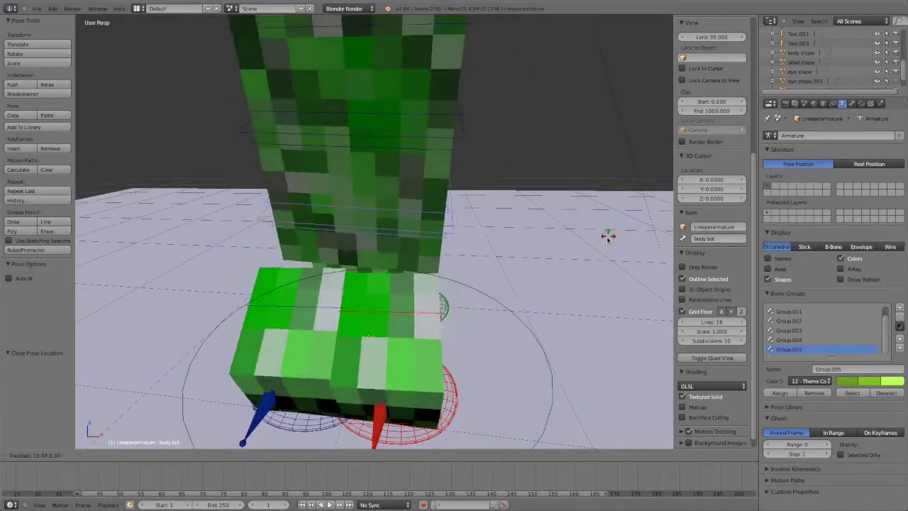
pyautogui.rightClick(605, 235)
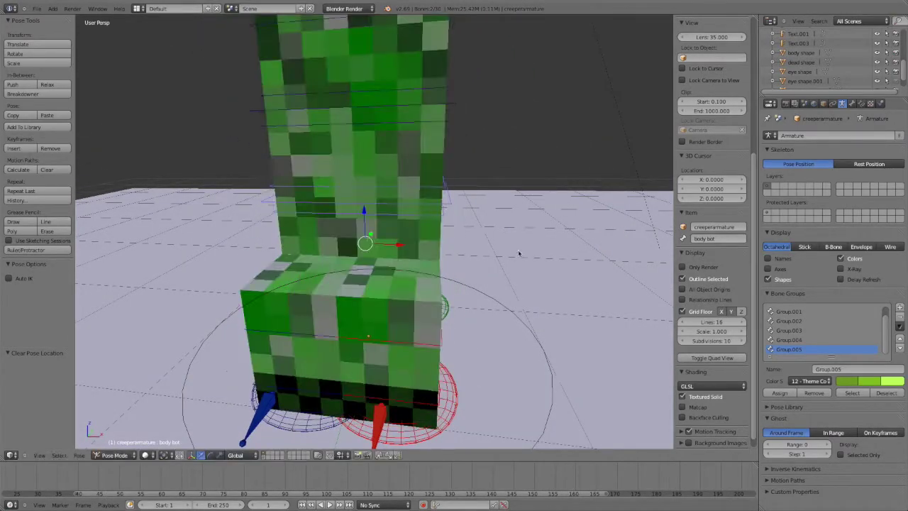
pyautogui.rightClick(451, 258)
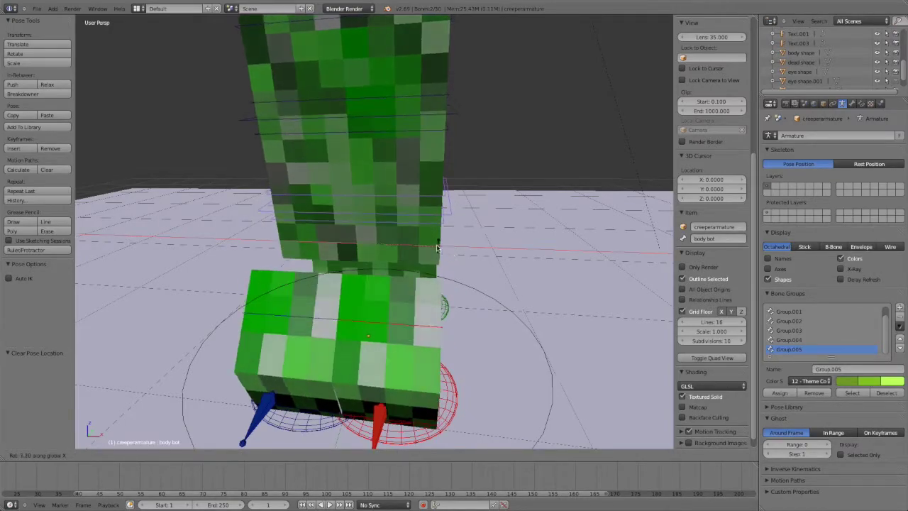
pyautogui.click(405, 235)
pyautogui.moveTo(405, 236)
pyautogui.mouseDown(button='middle')
pyautogui.moveTo(239, 210)
pyautogui.moveTo(111, 207)
pyautogui.moveTo(666, 211)
pyautogui.moveTo(464, 329)
pyautogui.mouseUp(button='middle')
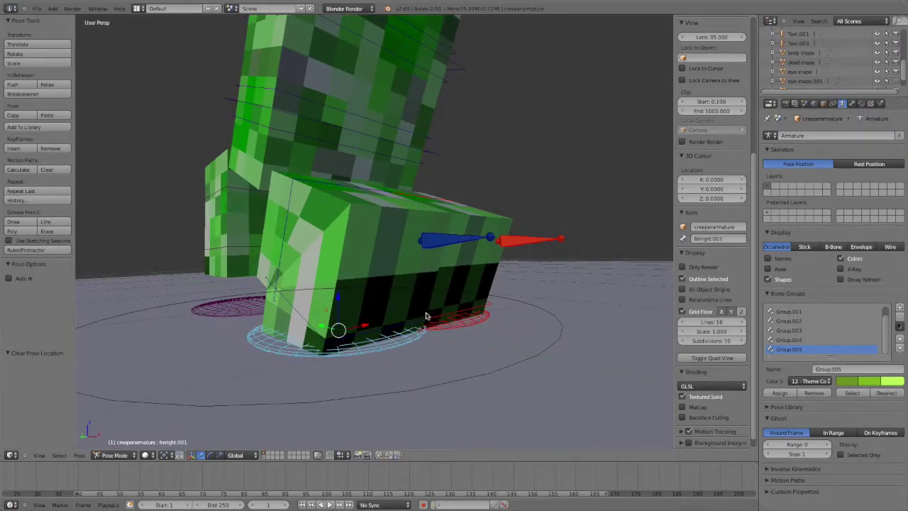
pyautogui.moveTo(425, 316); pyautogui.dragTo(369, 353, button='middle')
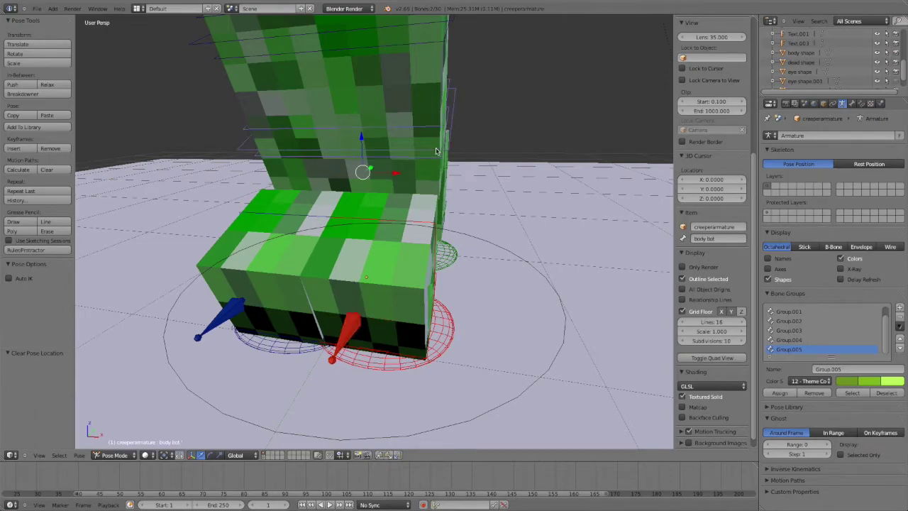
pyautogui.hotkey('alt', 'r')
# Tilt the foot bone about X again and switch the armature into Edit Mode.
pyautogui.moveTo(435, 151); pyautogui.dragTo(488, 195, button='middle')
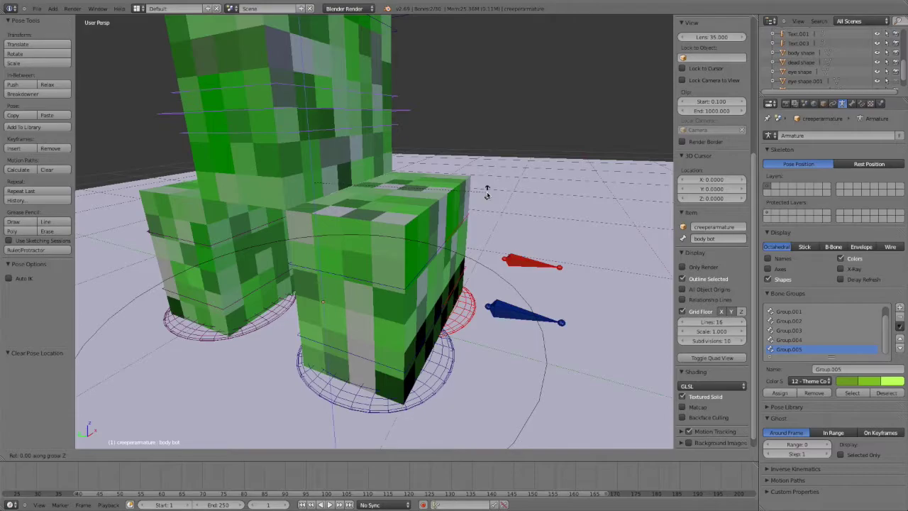
pyautogui.hotkey('ctrl', 'z')
pyautogui.hotkey('ctrl', 'shift', 'z')
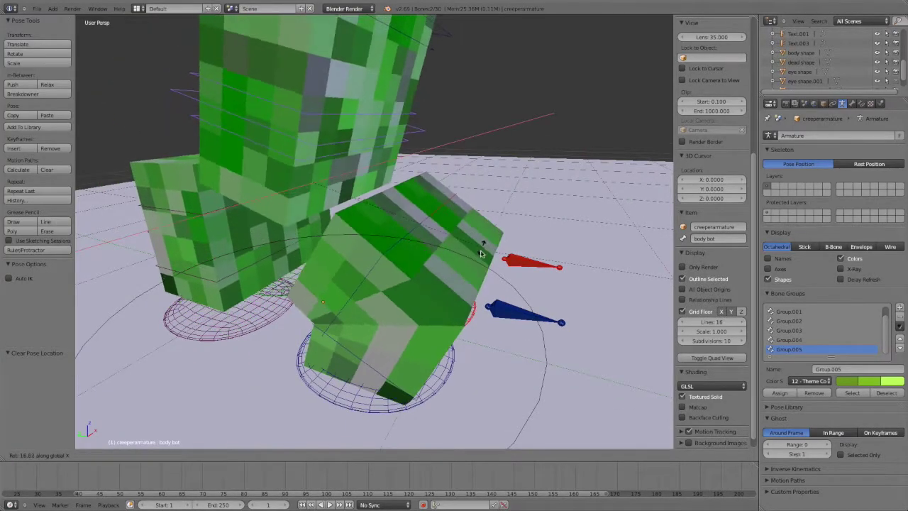
pyautogui.click(417, 226)
pyautogui.moveTo(417, 225)
pyautogui.mouseDown(button='middle')
pyautogui.moveTo(434, 198)
pyautogui.moveTo(386, 293)
pyautogui.mouseUp(button='middle')
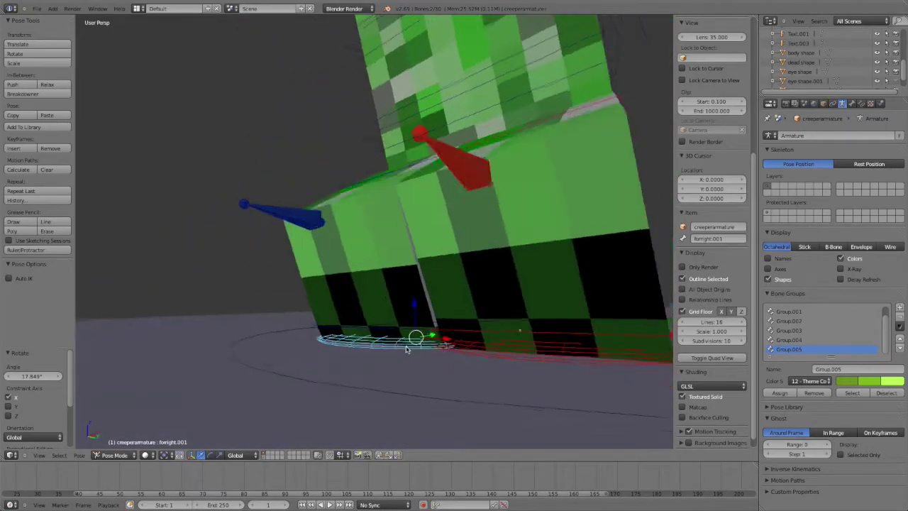
pyautogui.moveTo(376, 350)
pyautogui.mouseDown(button='middle')
pyautogui.moveTo(390, 229)
pyautogui.moveTo(387, 248)
pyautogui.moveTo(409, 238)
pyautogui.mouseUp(button='middle')
pyautogui.press('Tab')
# In wireframe, select the front-right foot cube and enter Weight Paint mode.
pyautogui.press('z')
pyautogui.press('Tab')
pyautogui.rightClick(492, 201)
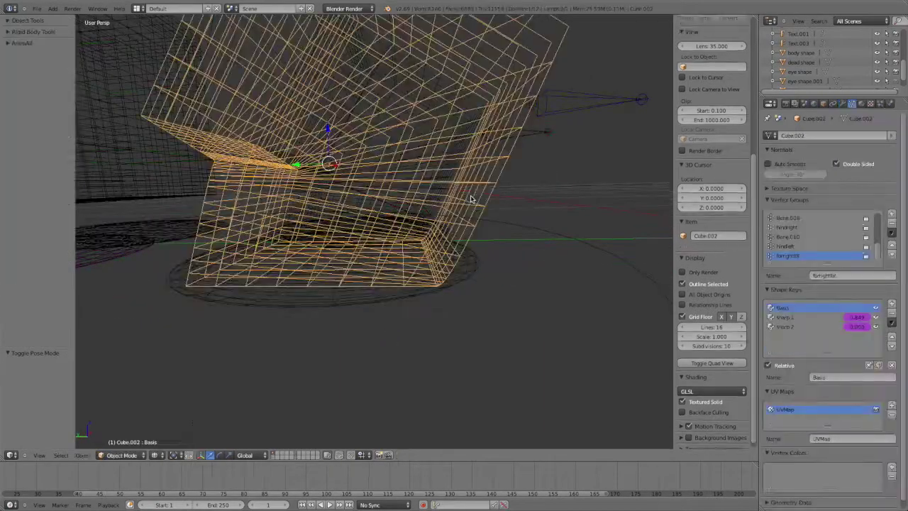
pyautogui.moveTo(492, 200)
pyautogui.mouseDown(button='middle')
pyautogui.moveTo(480, 186)
pyautogui.moveTo(463, 217)
pyautogui.moveTo(485, 222)
pyautogui.mouseUp(button='middle')
pyautogui.hotkey('ctrl', 'Tab')
pyautogui.press('z')
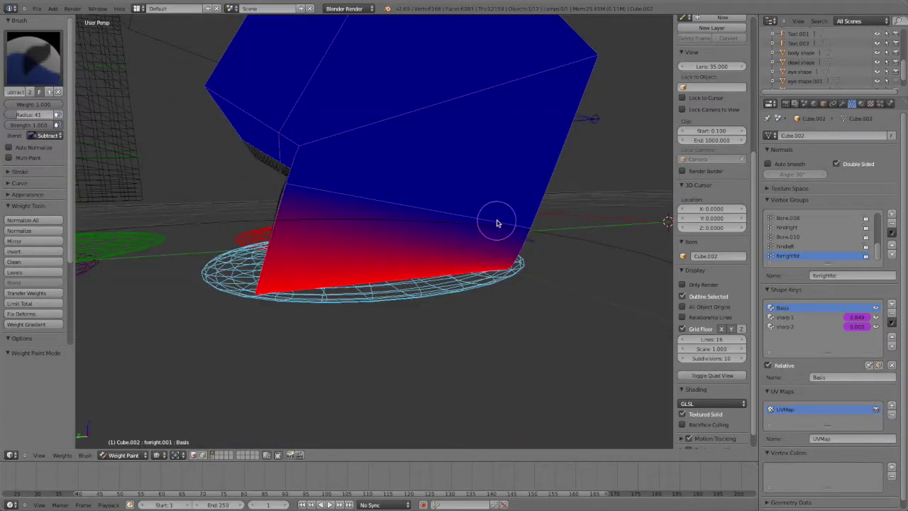
# Inspect the cube's forright bone weights and switch to the Add brush.
pyautogui.moveTo(547, 234)
pyautogui.mouseDown(button='middle')
pyautogui.moveTo(533, 249)
pyautogui.moveTo(542, 234)
pyautogui.moveTo(446, 227)
pyautogui.moveTo(454, 257)
pyautogui.moveTo(416, 281)
pyautogui.moveTo(373, 288)
pyautogui.moveTo(350, 274)
pyautogui.moveTo(378, 285)
pyautogui.moveTo(323, 231)
pyautogui.mouseUp(button='middle')
pyautogui.rightClick(537, 246)
pyautogui.moveTo(397, 51); pyautogui.dragTo(361, 110, button='middle')
pyautogui.moveTo(341, 271)
pyautogui.mouseDown(button='middle')
pyautogui.moveTo(430, 196)
pyautogui.moveTo(134, 41)
pyautogui.mouseUp(button='middle')
pyautogui.click(33, 57)
pyautogui.click(25, 111)
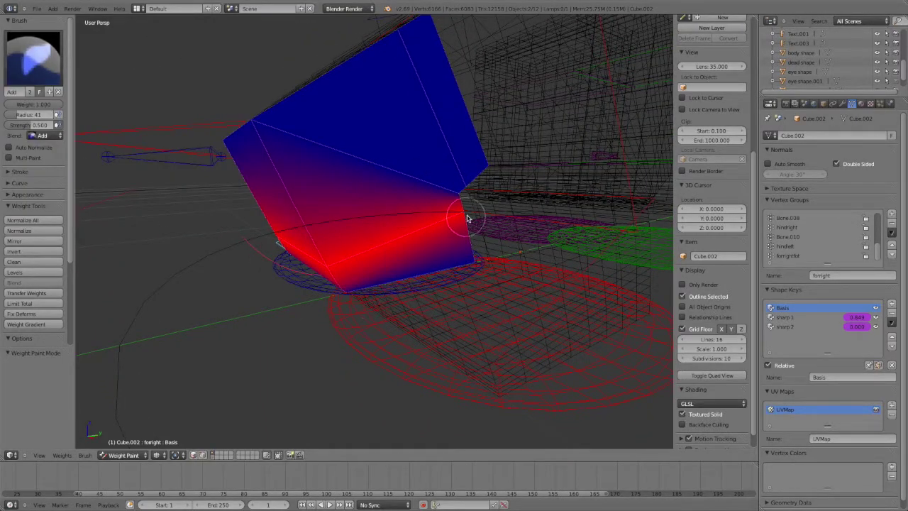
# Show the Bone.004 weights and set a Subtract brush with radius 90.
pyautogui.moveTo(307, 268)
pyautogui.mouseDown(button='middle')
pyautogui.moveTo(320, 245)
pyautogui.moveTo(293, 245)
pyautogui.moveTo(255, 269)
pyautogui.moveTo(360, 92)
pyautogui.moveTo(346, 105)
pyautogui.moveTo(365, 121)
pyautogui.mouseUp(button='middle')
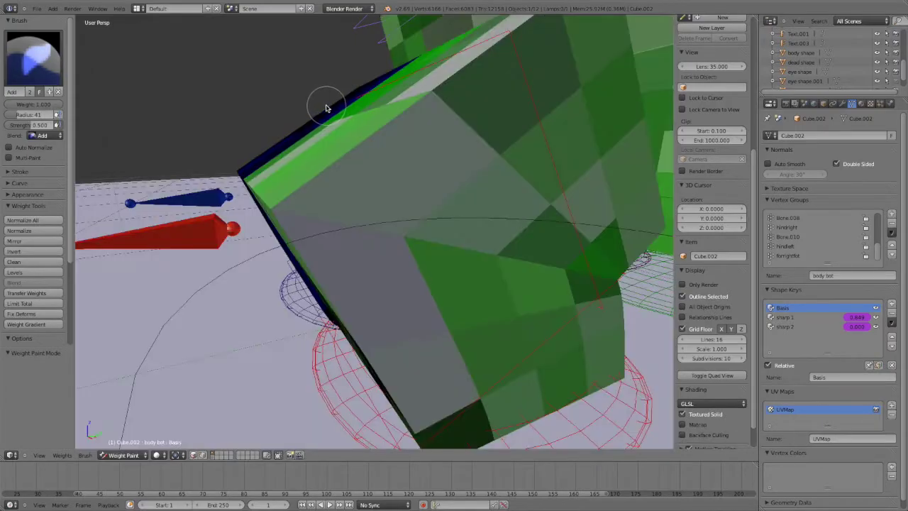
pyautogui.rightClick(316, 108)
pyautogui.scroll(2, 319, 106)
pyautogui.scroll(3, 317, 112)
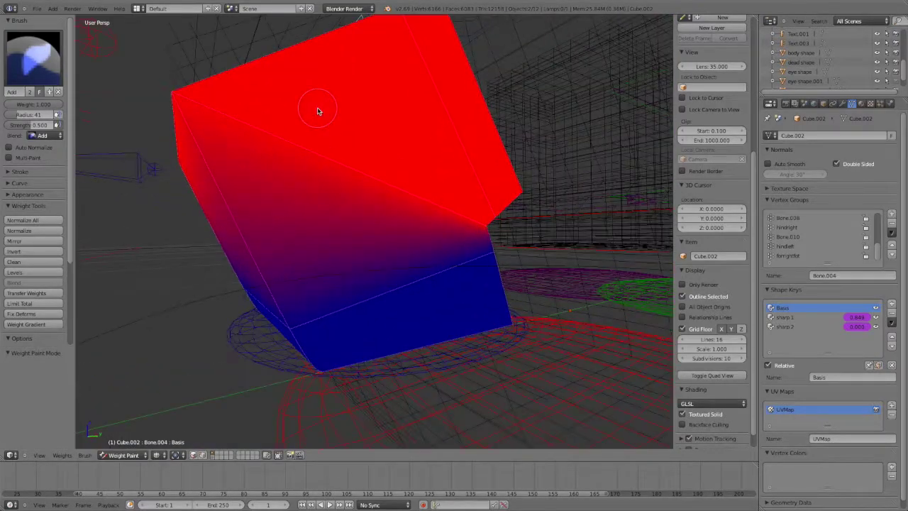
pyautogui.click(47, 83)
pyautogui.click(35, 151)
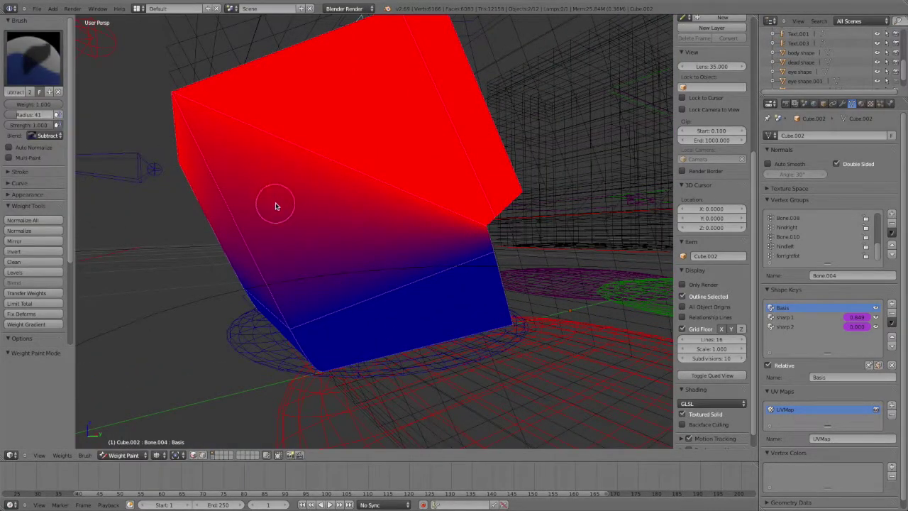
pyautogui.press('f')
pyautogui.click(304, 211)
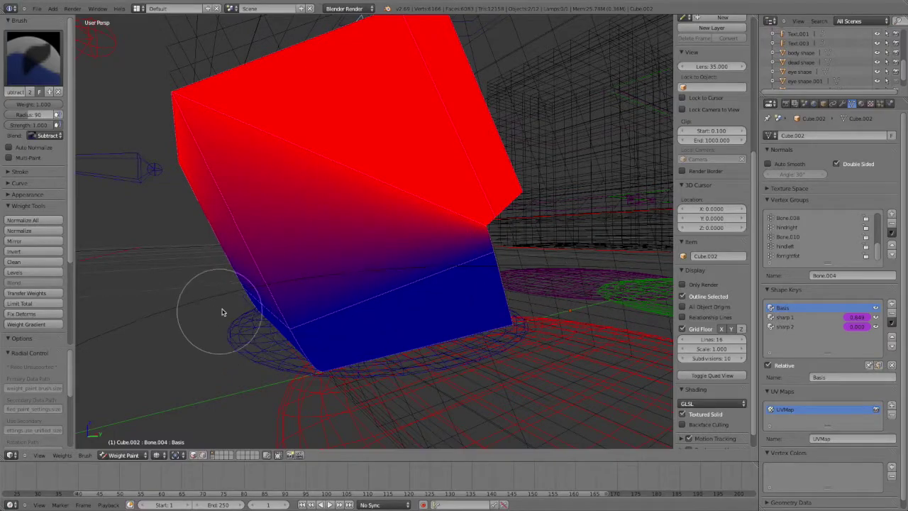
# Zoom the view and leave Weight Paint for Object Mode.
pyautogui.scroll(2, 284, 304)
pyautogui.scroll(3, 345, 293)
pyautogui.scroll(2, 318, 308)
pyautogui.scroll(1, 298, 307)
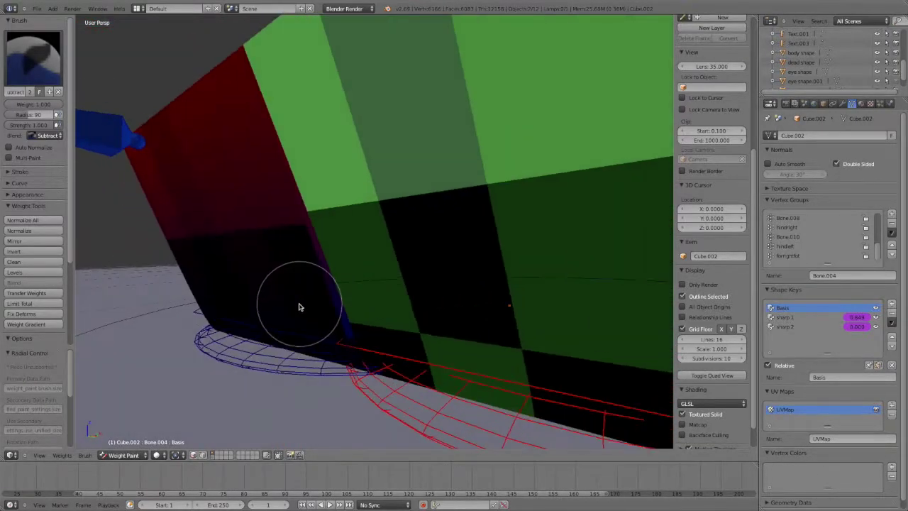
pyautogui.scroll(-1, 299, 306)
pyautogui.hotkey('ctrl', 'Tab')
pyautogui.scroll(-2, 303, 303)
pyautogui.scroll(-2, 371, 265)
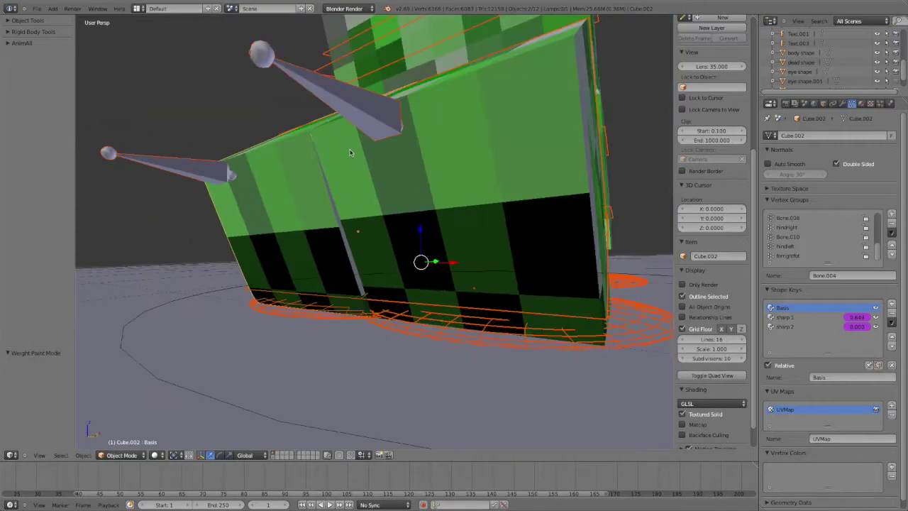
# Select the front-left foot cube and enter Weight Paint mode.
pyautogui.moveTo(390, 156)
pyautogui.mouseDown(button='middle')
pyautogui.moveTo(366, 170)
pyautogui.moveTo(348, 229)
pyautogui.mouseUp(button='middle')
pyautogui.rightClick(348, 229)
pyautogui.hotkey('ctrl', 'Tab')
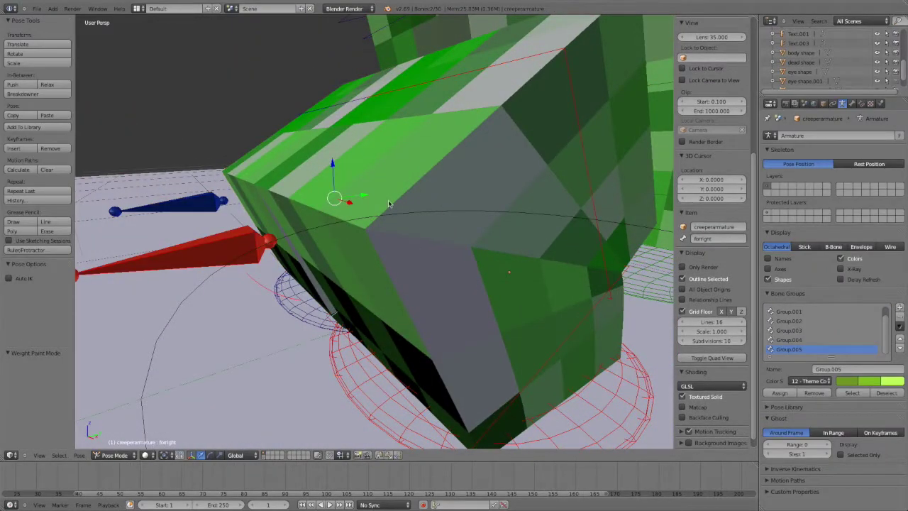
pyautogui.moveTo(397, 247); pyautogui.dragTo(369, 213, button='middle')
pyautogui.rightClick(397, 184)
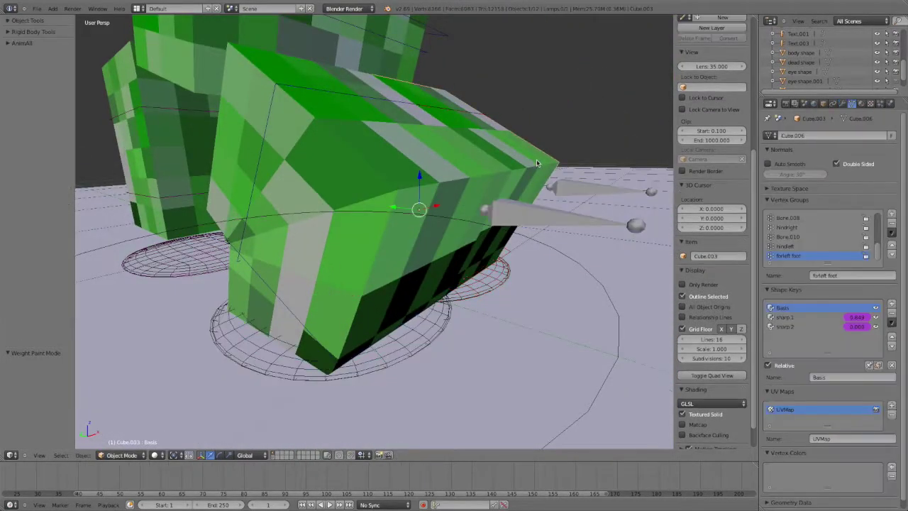
pyautogui.hotkey('ctrl', 'Tab')
# Review the cube's IK test and forright.001 bone weights in textured view.
pyautogui.scroll(-3, 400, 171)
pyautogui.moveTo(400, 171)
pyautogui.mouseDown(button='middle')
pyautogui.moveTo(319, 227)
pyautogui.moveTo(368, 210)
pyautogui.moveTo(362, 298)
pyautogui.mouseUp(button='middle')
pyautogui.rightClick(381, 334)
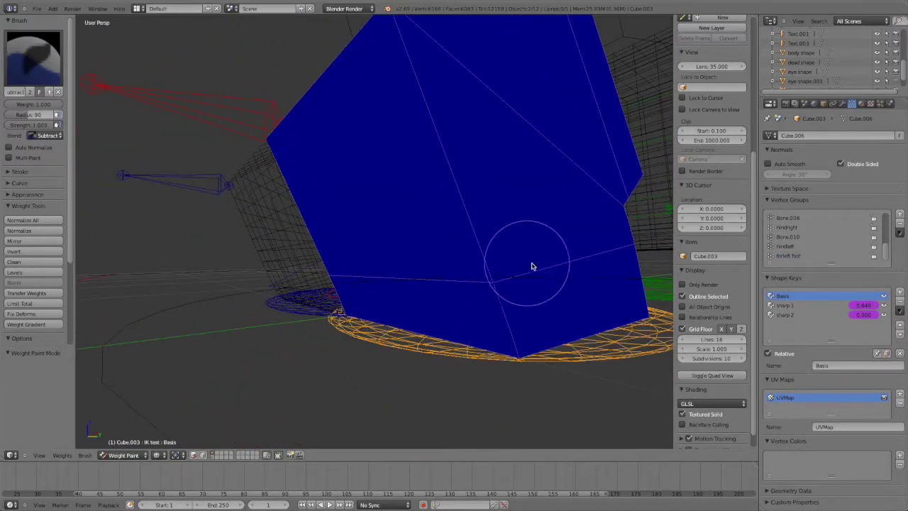
pyautogui.moveTo(532, 263); pyautogui.dragTo(558, 284, button='middle')
pyautogui.hotkey('alt', 'z')
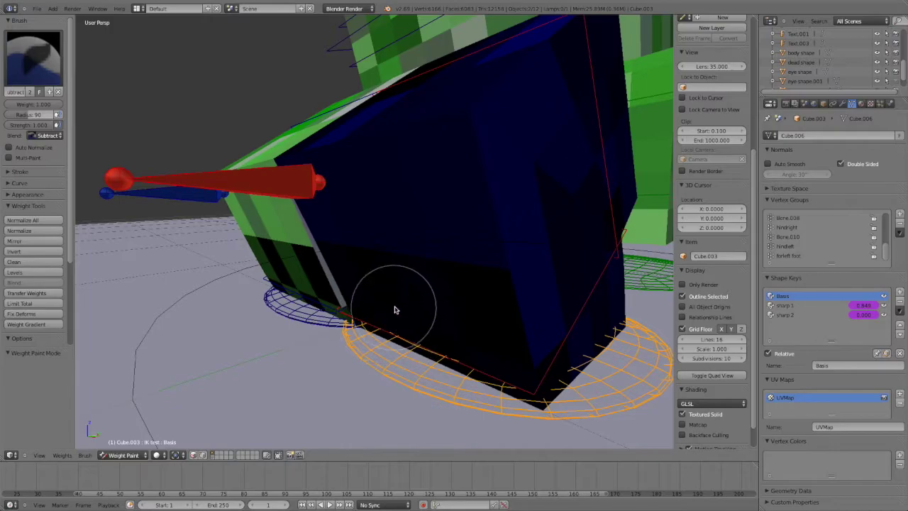
pyautogui.moveTo(396, 309)
pyautogui.mouseDown(button='middle')
pyautogui.moveTo(497, 273)
pyautogui.moveTo(456, 285)
pyautogui.moveTo(529, 348)
pyautogui.mouseUp(button='middle')
pyautogui.moveTo(598, 360)
pyautogui.mouseDown(button='middle')
pyautogui.moveTo(572, 331)
pyautogui.moveTo(522, 350)
pyautogui.moveTo(480, 336)
pyautogui.mouseUp(button='middle')
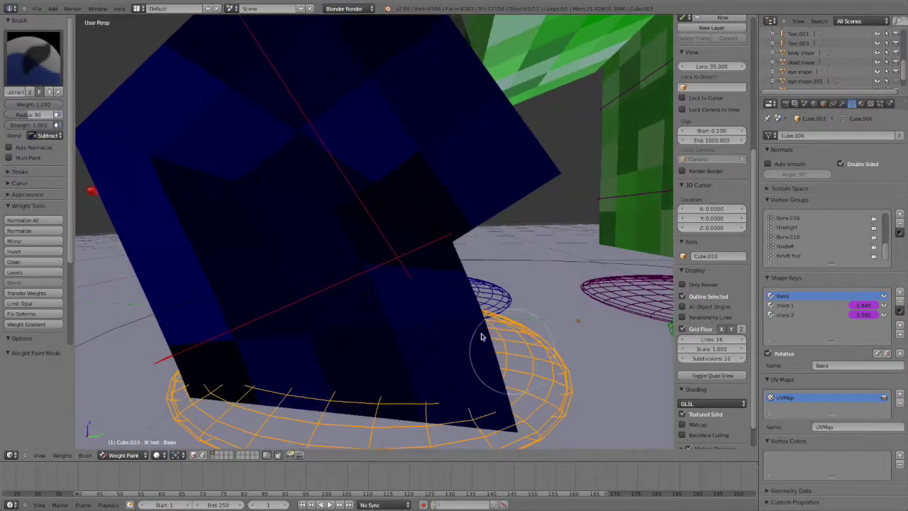
pyautogui.rightClick(354, 286)
# Select the forleft foot bone, then reselect the cube back in Weight Paint.
pyautogui.moveTo(145, 336)
pyautogui.mouseDown(button='middle')
pyautogui.moveTo(182, 325)
pyautogui.moveTo(194, 367)
pyautogui.mouseUp(button='middle')
pyautogui.moveTo(256, 420); pyautogui.dragTo(298, 397, button='middle')
pyautogui.hotkey('ctrl', 'Tab')
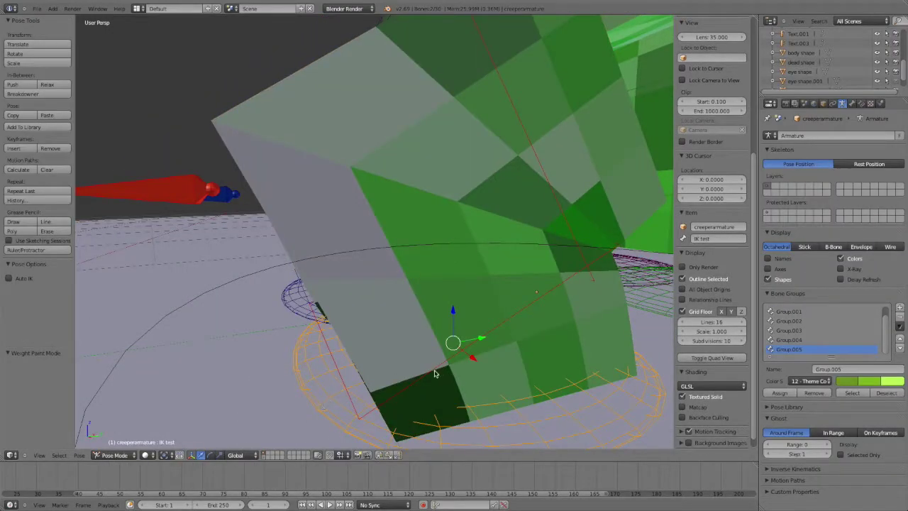
pyautogui.rightClick(435, 373)
pyautogui.moveTo(430, 375)
pyautogui.mouseDown(button='middle')
pyautogui.moveTo(482, 369)
pyautogui.moveTo(338, 353)
pyautogui.moveTo(418, 365)
pyautogui.moveTo(370, 330)
pyautogui.moveTo(305, 177)
pyautogui.mouseUp(button='middle')
pyautogui.rightClick(286, 177)
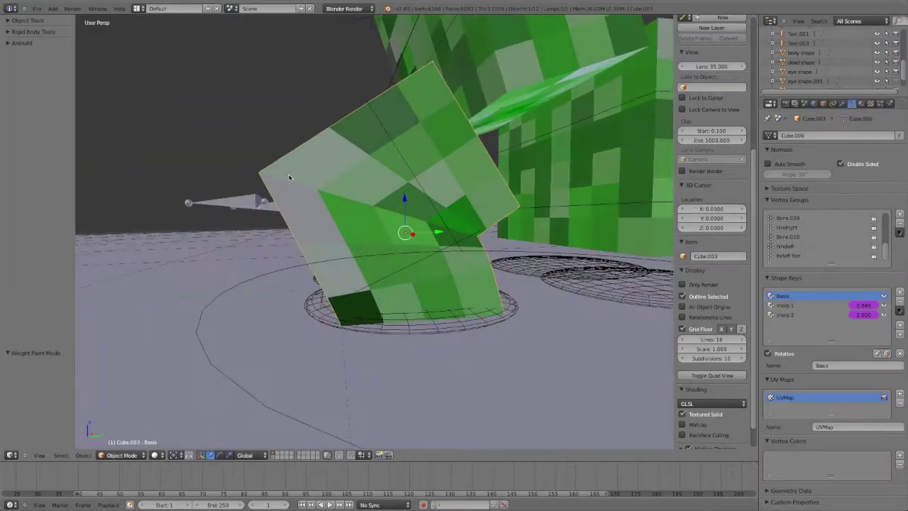
pyautogui.hotkey('ctrl', 'Tab')
# Check Bone.006 and forleft weights in wireframe, pick the Add brush, exit to Object Mode.
pyautogui.moveTo(319, 223)
pyautogui.mouseDown(button='middle')
pyautogui.moveTo(338, 295)
pyautogui.moveTo(371, 284)
pyautogui.moveTo(427, 102)
pyautogui.mouseUp(button='middle')
pyautogui.rightClick(468, 70)
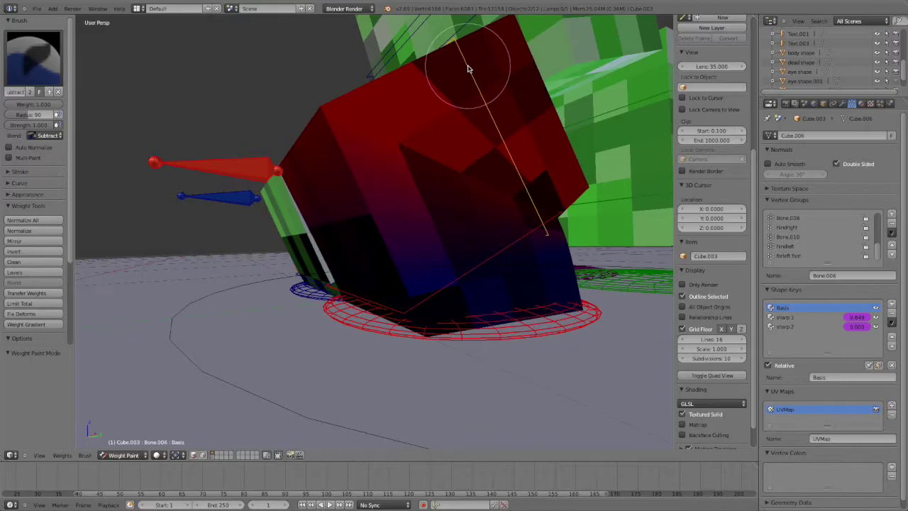
pyautogui.press('z')
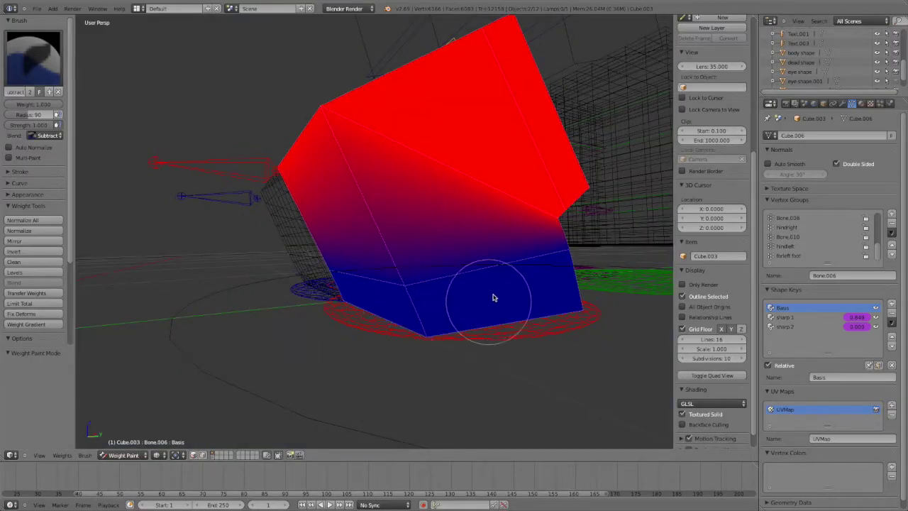
pyautogui.moveTo(326, 281)
pyautogui.mouseDown(button='middle')
pyautogui.moveTo(385, 304)
pyautogui.moveTo(401, 300)
pyautogui.moveTo(340, 289)
pyautogui.mouseUp(button='middle')
pyautogui.rightClick(345, 286)
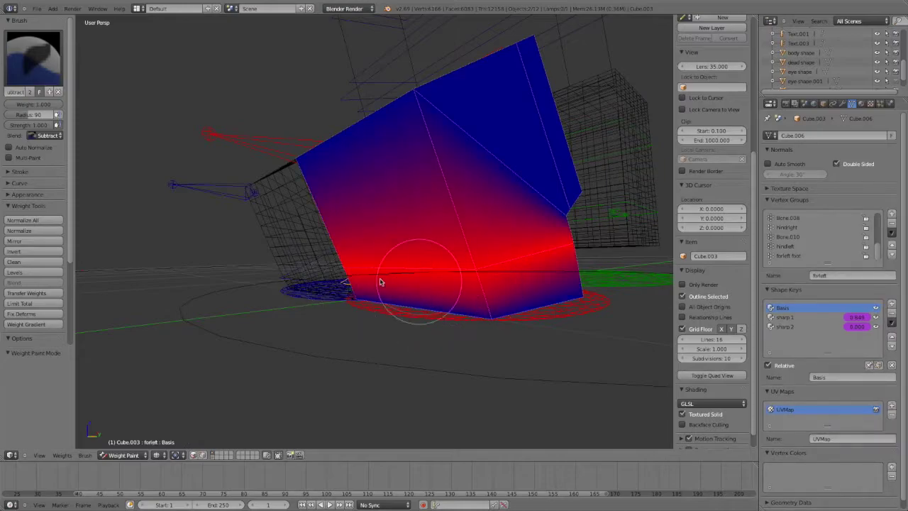
pyautogui.click(7, 54)
pyautogui.click(24, 113)
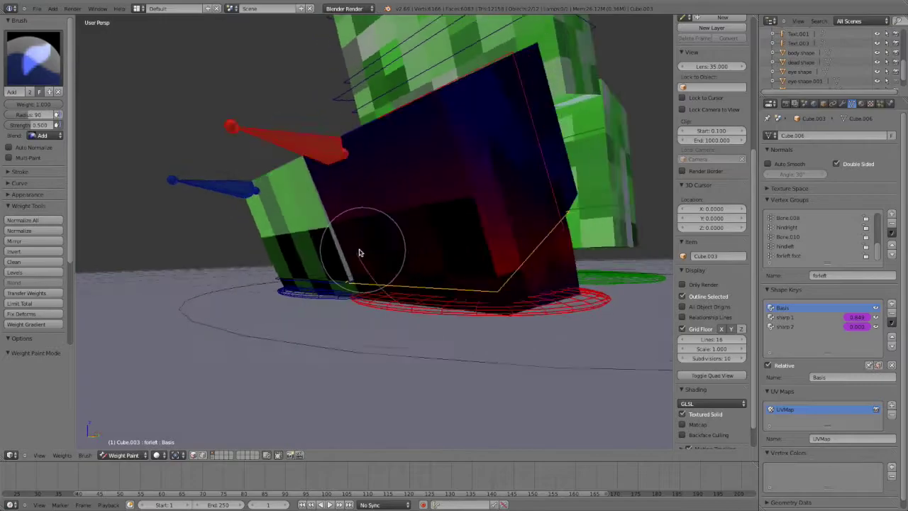
pyautogui.moveTo(359, 253); pyautogui.dragTo(425, 300, button='middle')
pyautogui.hotkey('ctrl', 'Tab')
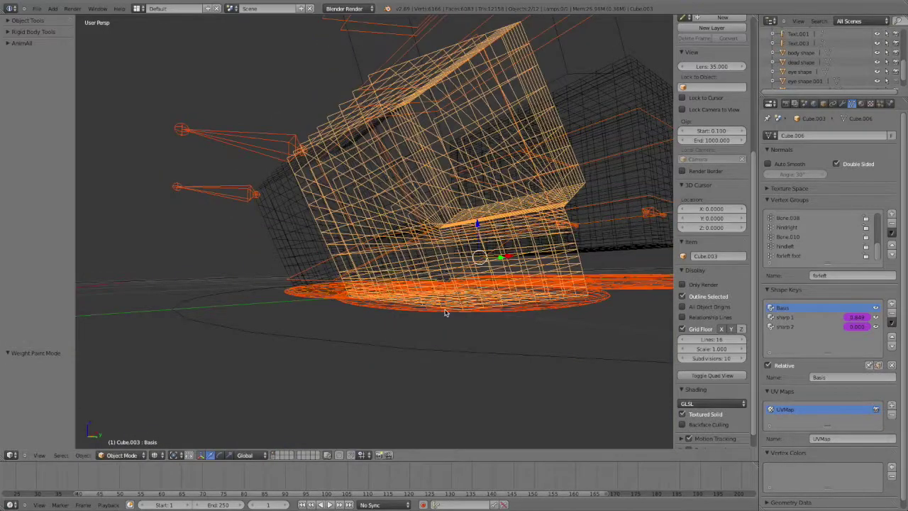
# Put the creeper armature into Pose Mode with textured display.
pyautogui.rightClick(444, 312)
pyautogui.press('Tab')
pyautogui.hotkey('ctrl', 'Tab')
pyautogui.moveTo(449, 312)
pyautogui.mouseDown(button='middle')
pyautogui.moveTo(450, 258)
pyautogui.moveTo(389, 307)
pyautogui.moveTo(359, 164)
pyautogui.moveTo(492, 227)
pyautogui.moveTo(475, 177)
pyautogui.moveTo(426, 246)
pyautogui.mouseUp(button='middle')
pyautogui.hotkey('alt', 'z')
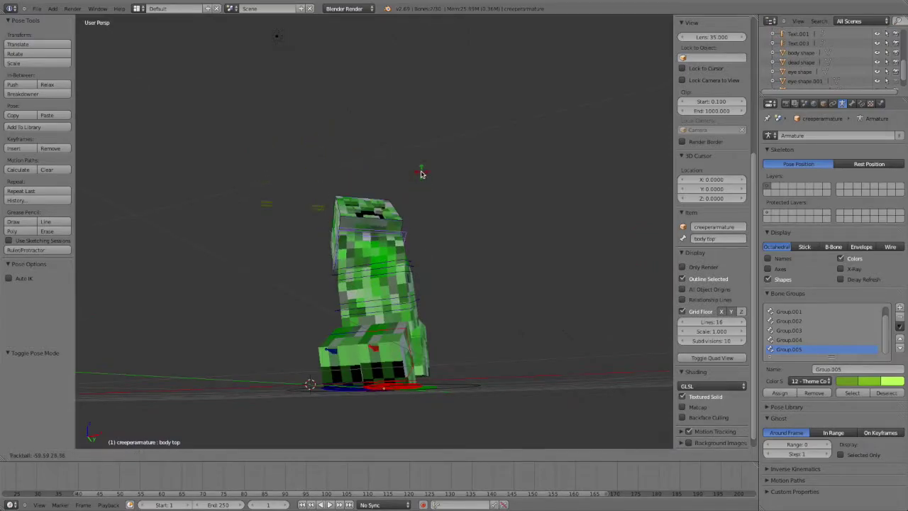
# Trackball-rotate the body top bone, then clear rotation so the creeper stands upright.
pyautogui.click(410, 258)
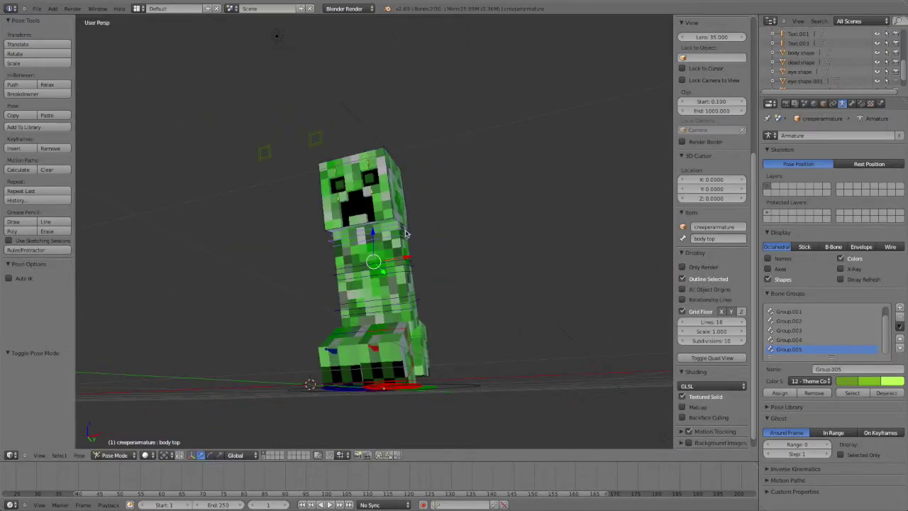
pyautogui.moveTo(443, 199)
pyautogui.mouseDown(button='middle')
pyautogui.moveTo(495, 243)
pyautogui.moveTo(424, 262)
pyautogui.mouseUp(button='middle')
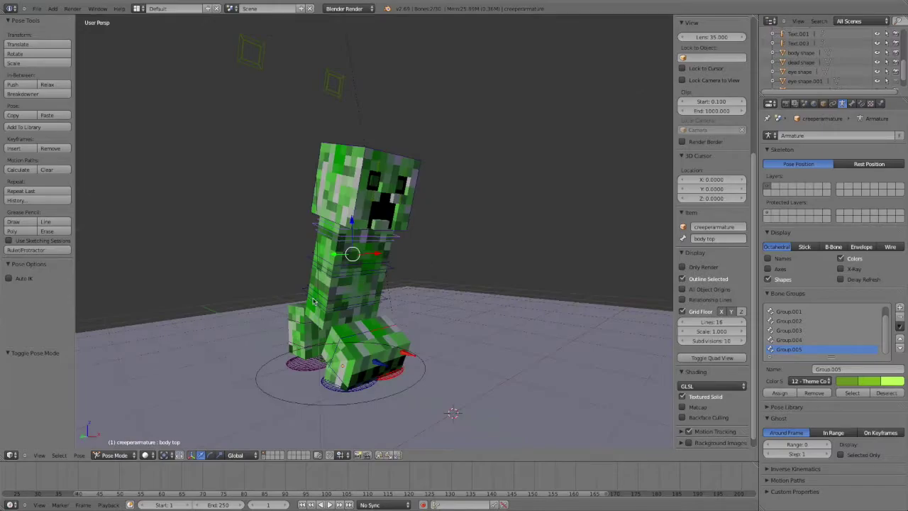
pyautogui.hotkey('alt', 'r')
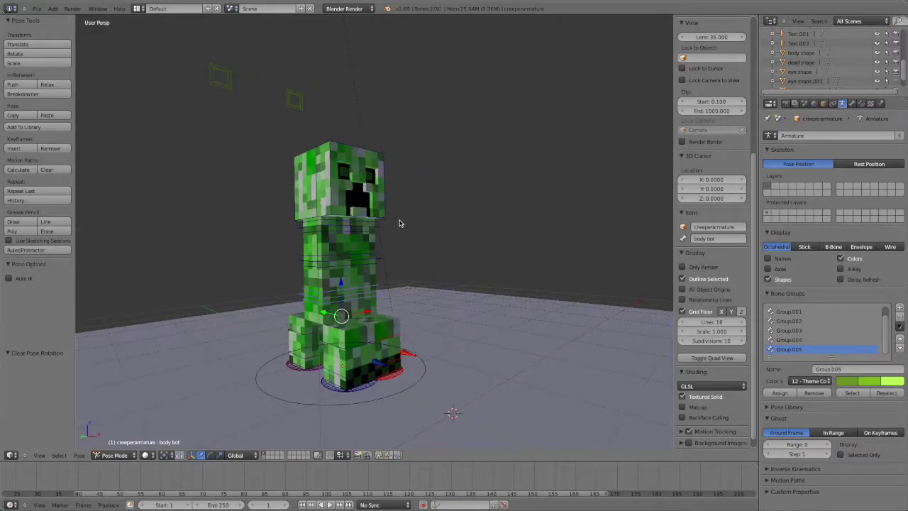